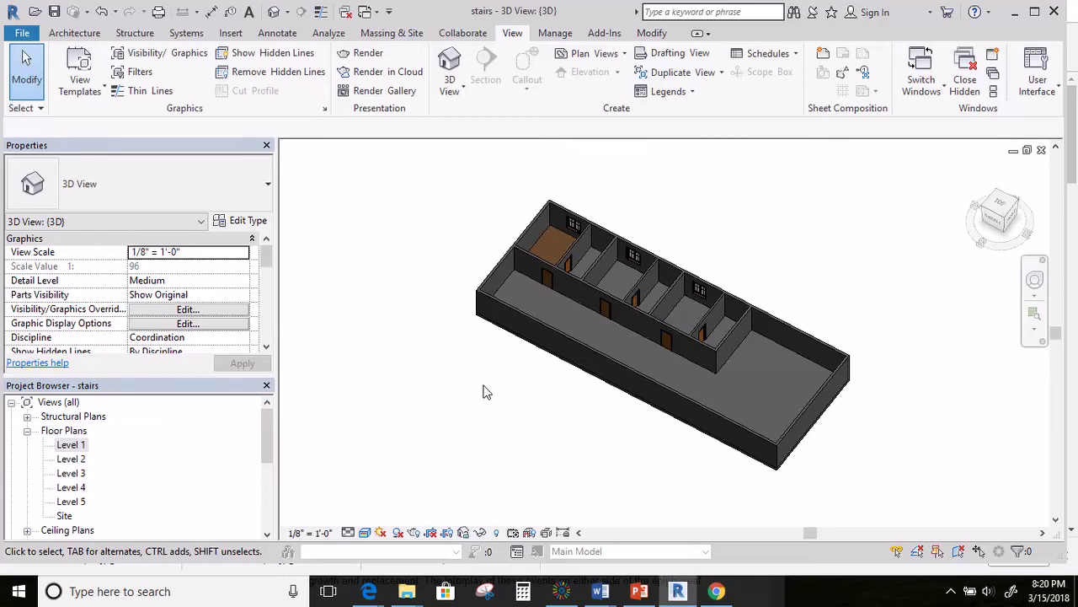
# Zoom and pan the 3D view onto the brown-floored room, then select and deselect its exterior wall
pyautogui.scroll(8, 547, 257)
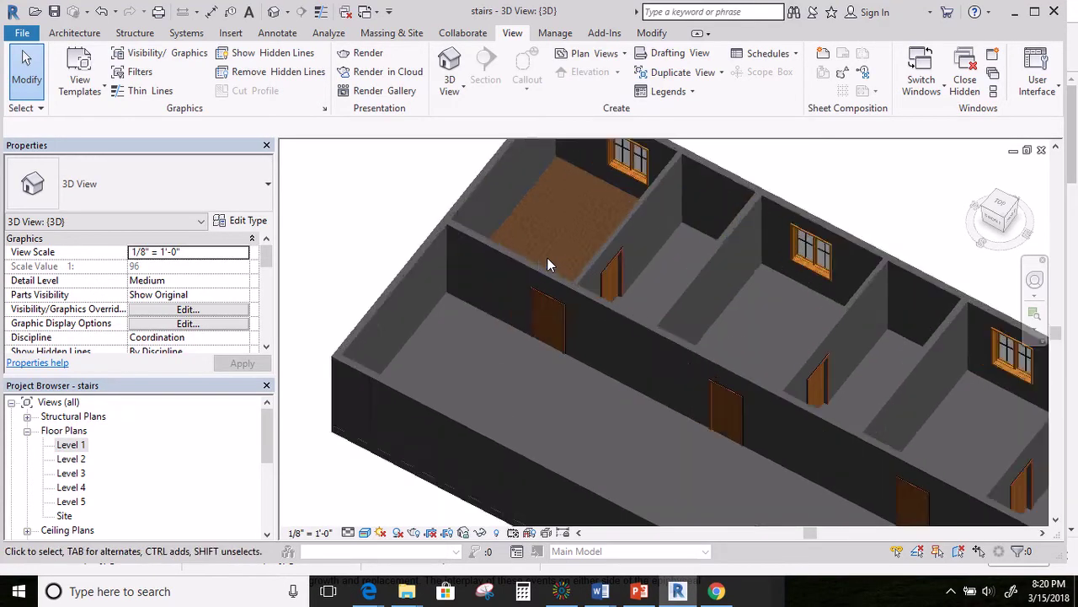
pyautogui.moveTo(566, 228); pyautogui.dragTo(552, 284, button='middle')
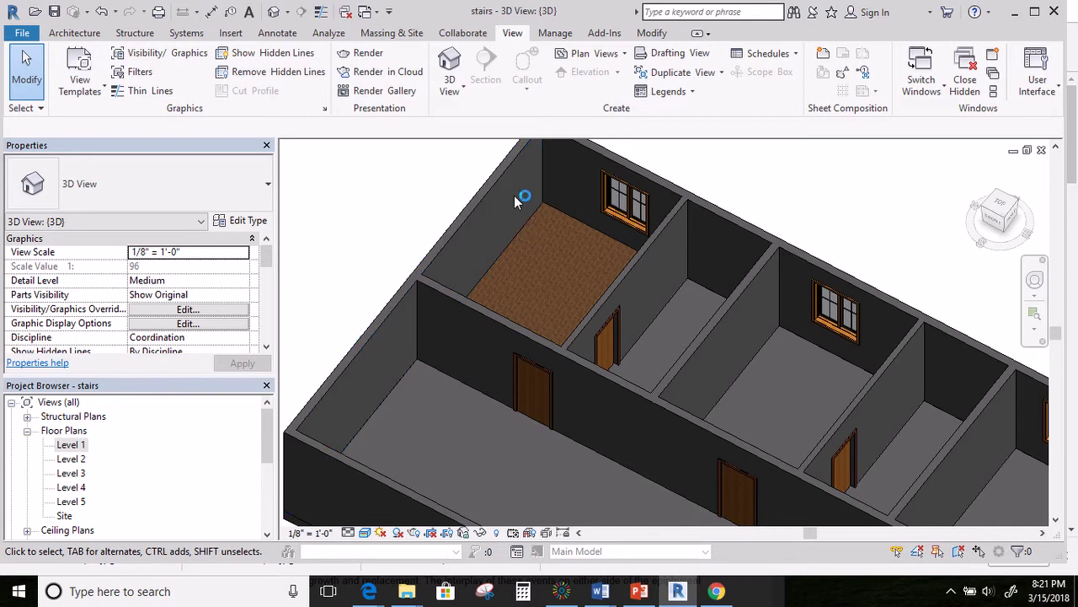
pyautogui.click(469, 218)
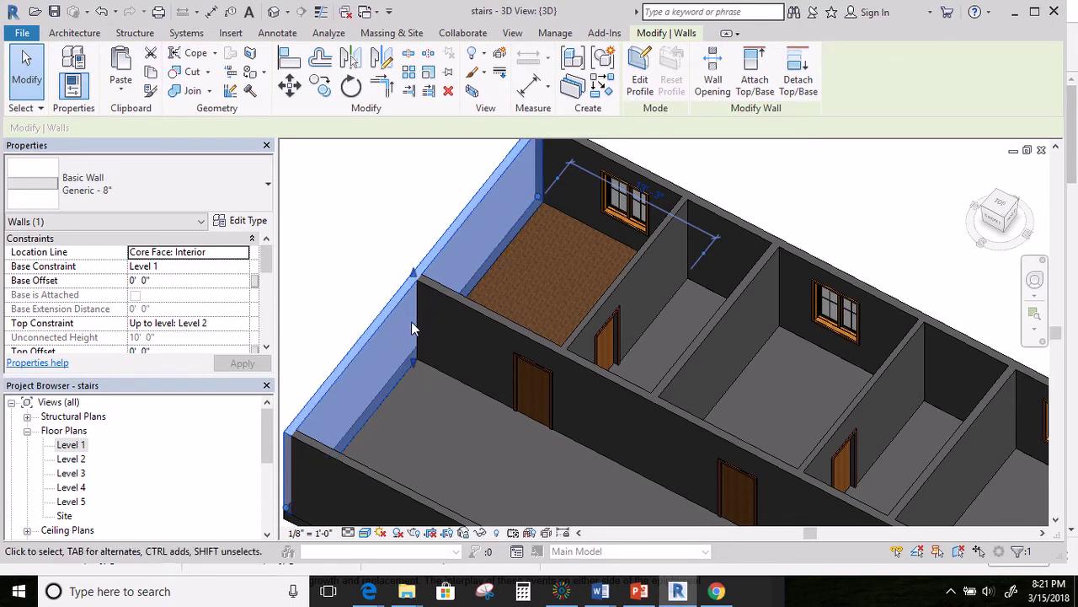
pyautogui.click(411, 217)
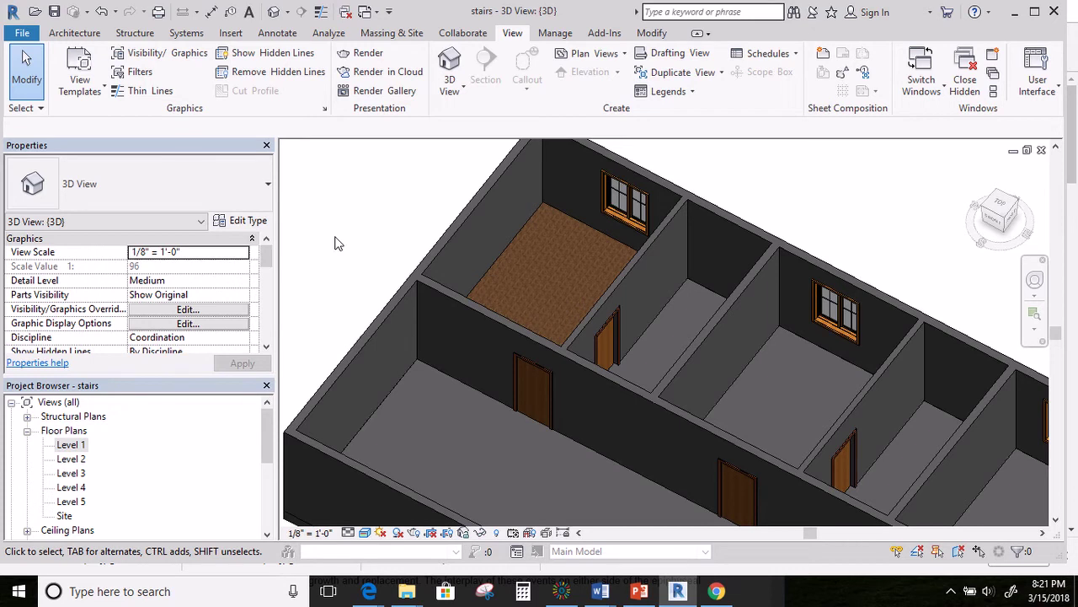
# Open the Level 1 floor plan and start the Architecture Wall tool
pyautogui.doubleClick(71, 444)
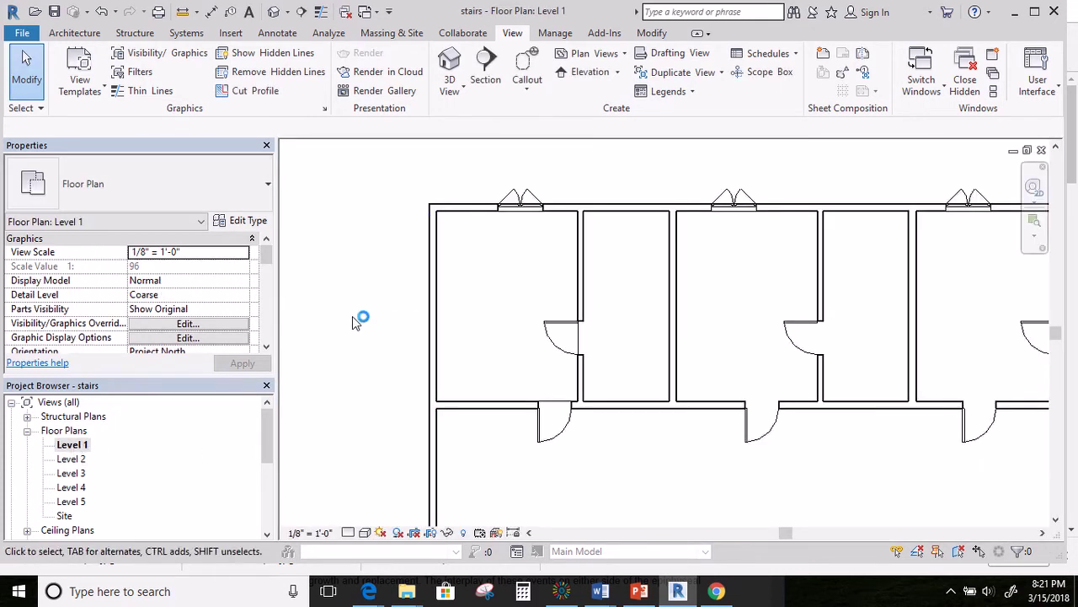
pyautogui.scroll(1, 352, 316)
pyautogui.moveTo(373, 294); pyautogui.dragTo(364, 312, button='middle')
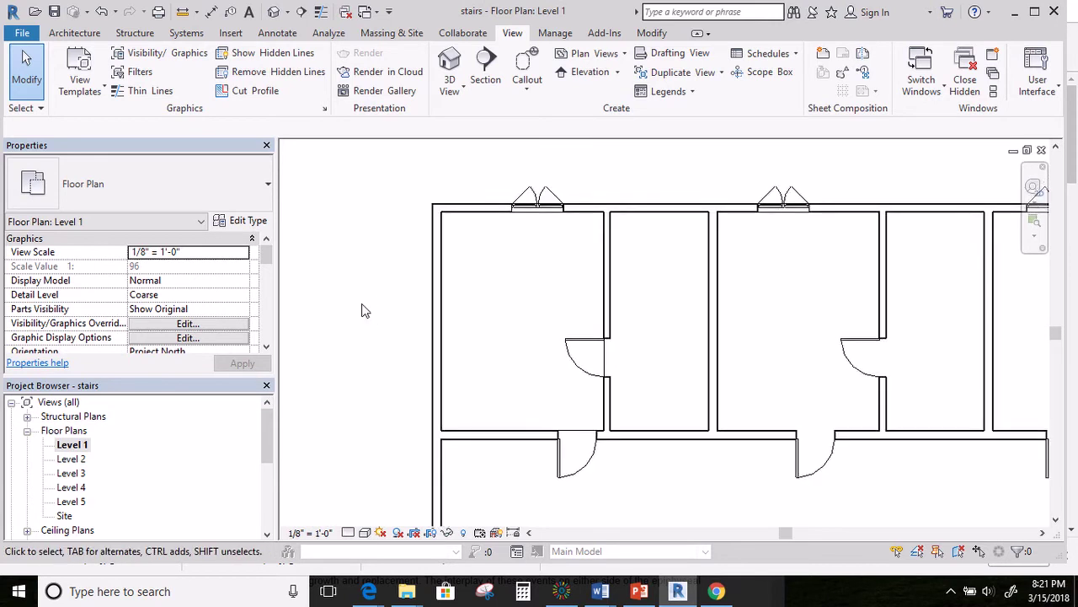
pyautogui.click(79, 33)
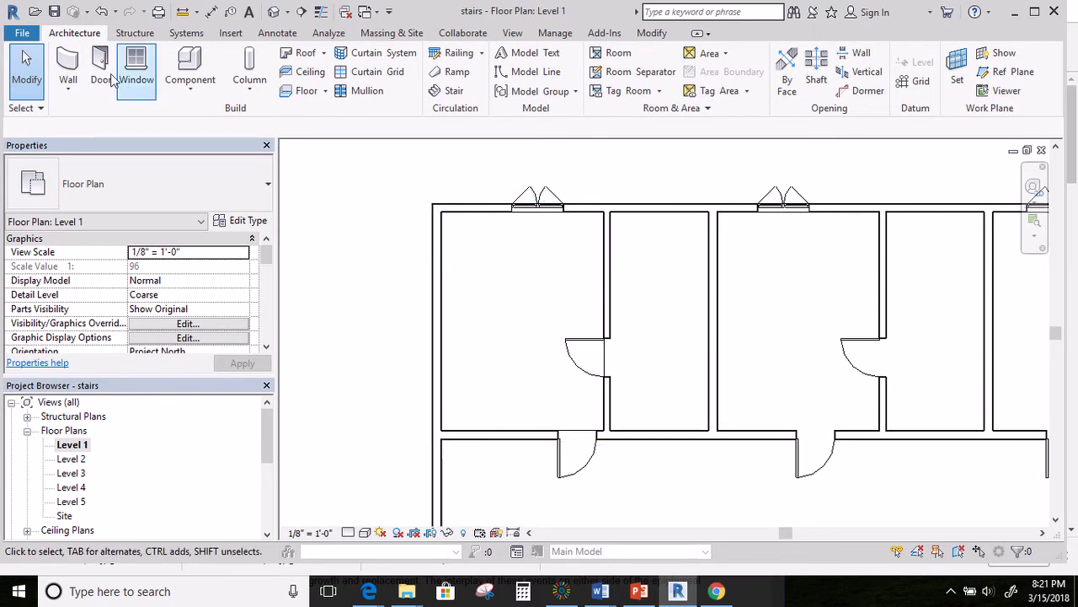
pyautogui.click(67, 64)
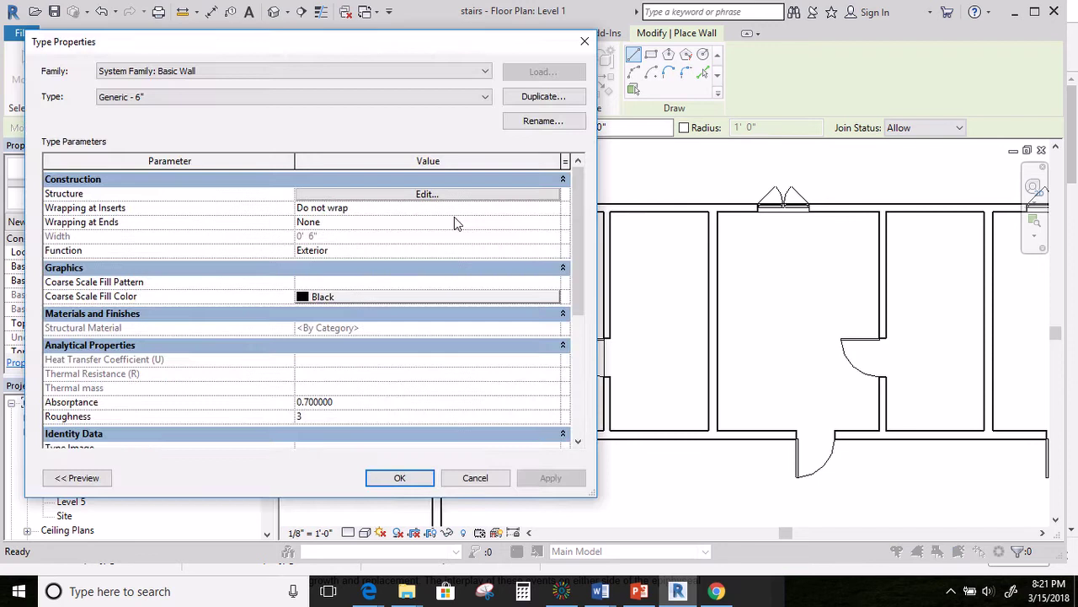
# Duplicate the Generic - 6" wall type under the name 'Wall paper flowers'
pyautogui.click(528, 97)
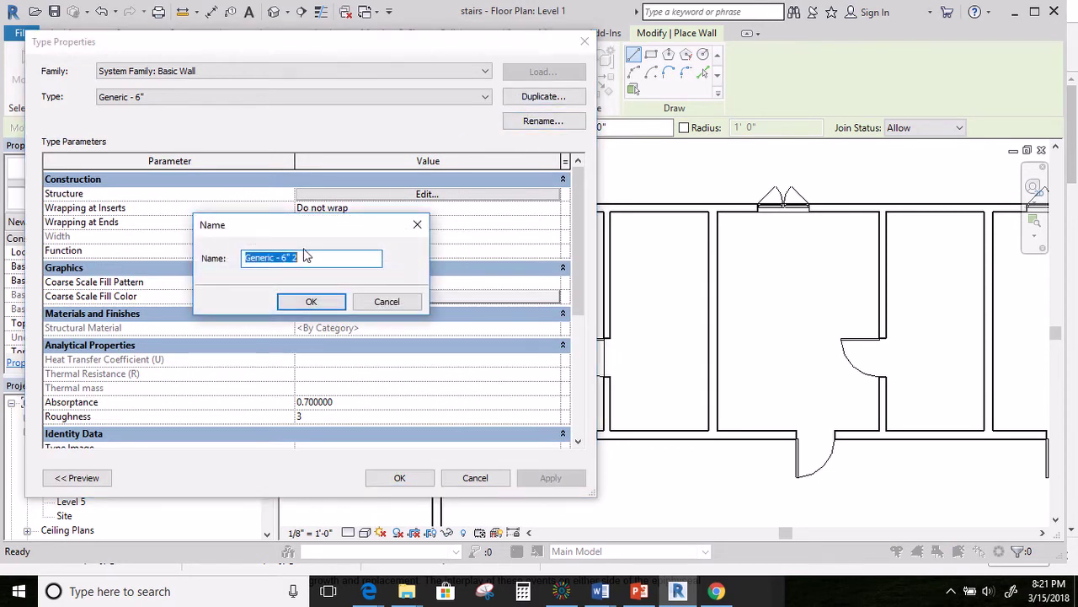
pyautogui.write('Wall paper')
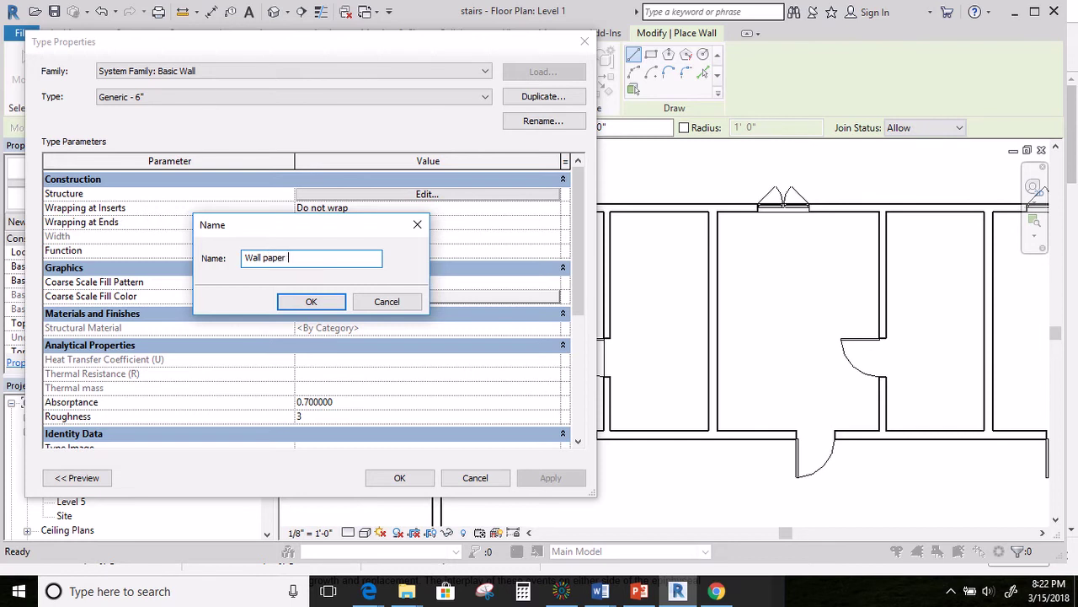
pyautogui.write(' flowers')
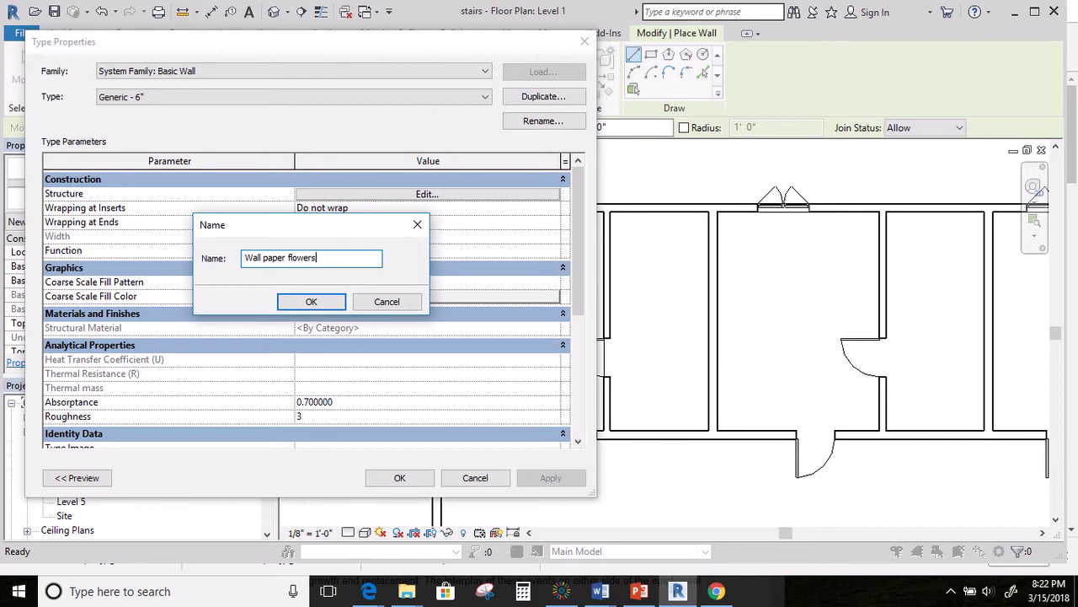
pyautogui.click(310, 302)
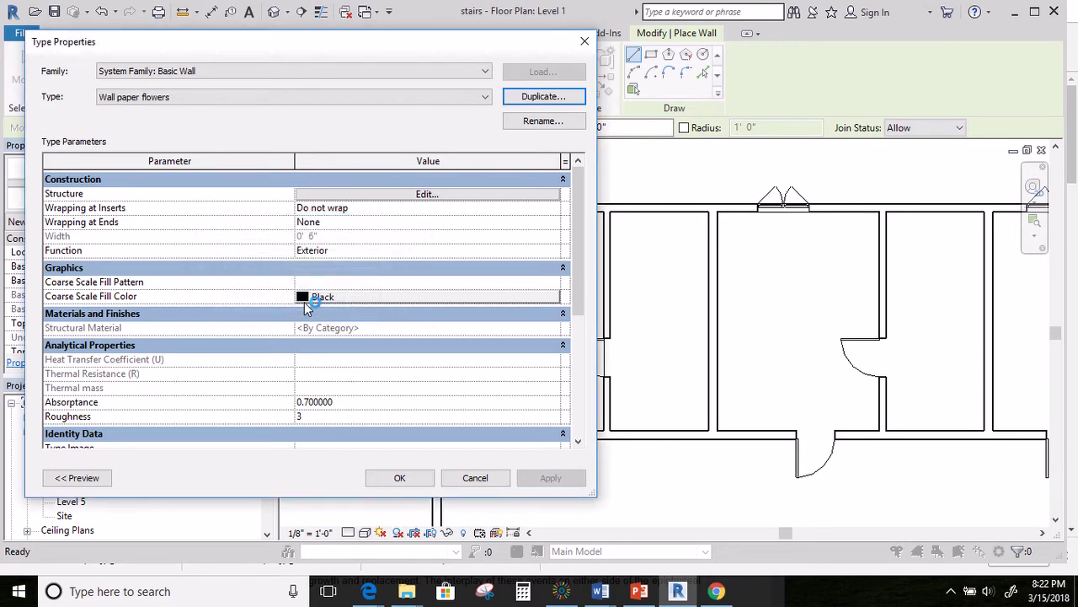
# Set the structure layer thickness to 1/4" and open the Material Browser for its material
pyautogui.click(425, 194)
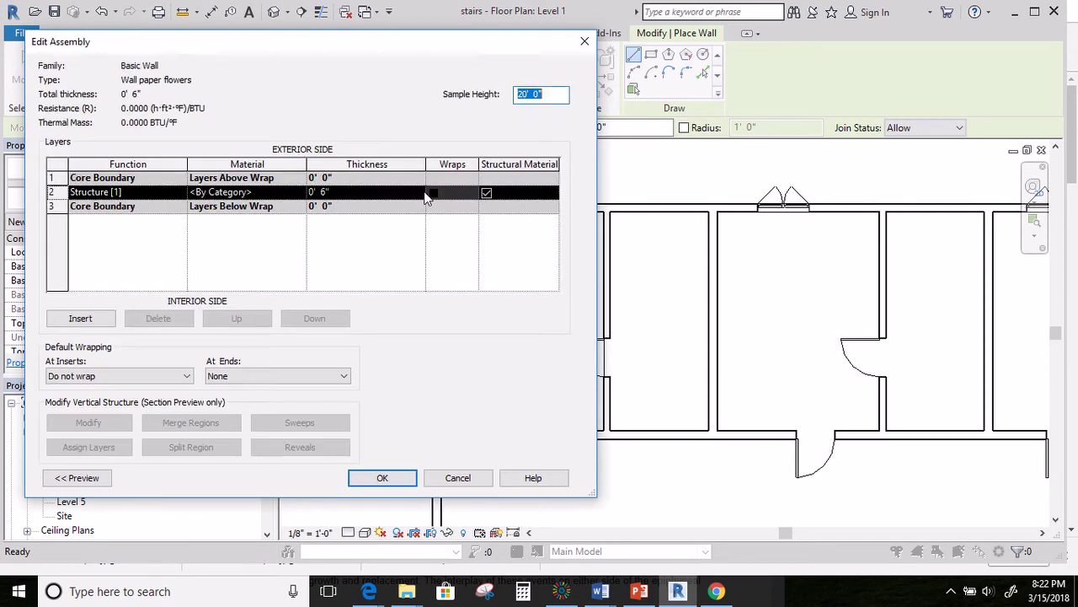
pyautogui.click(327, 193)
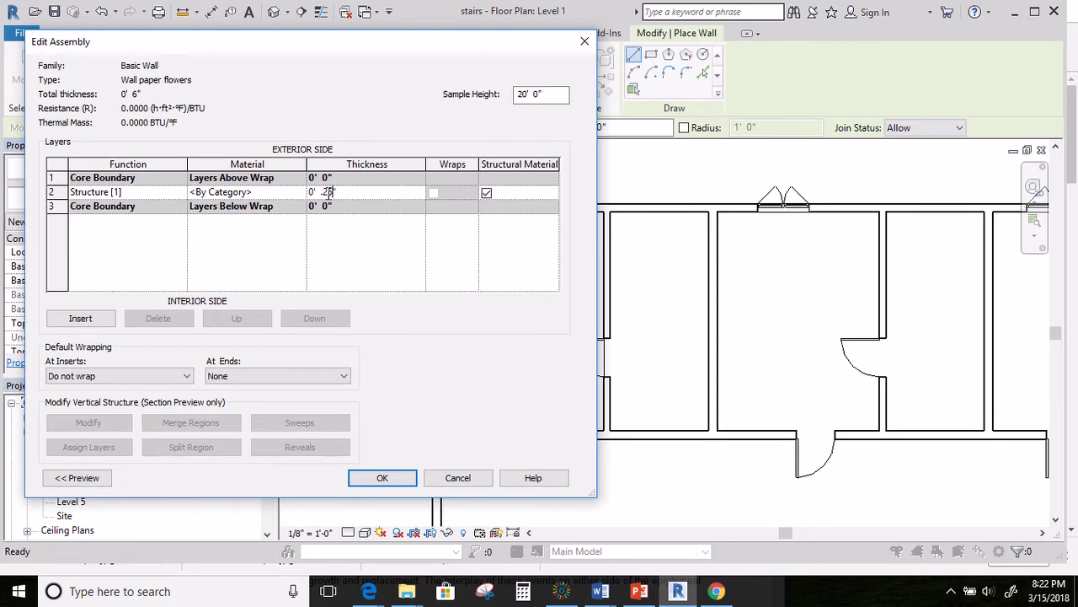
pyautogui.press('Return')
pyautogui.click(287, 194)
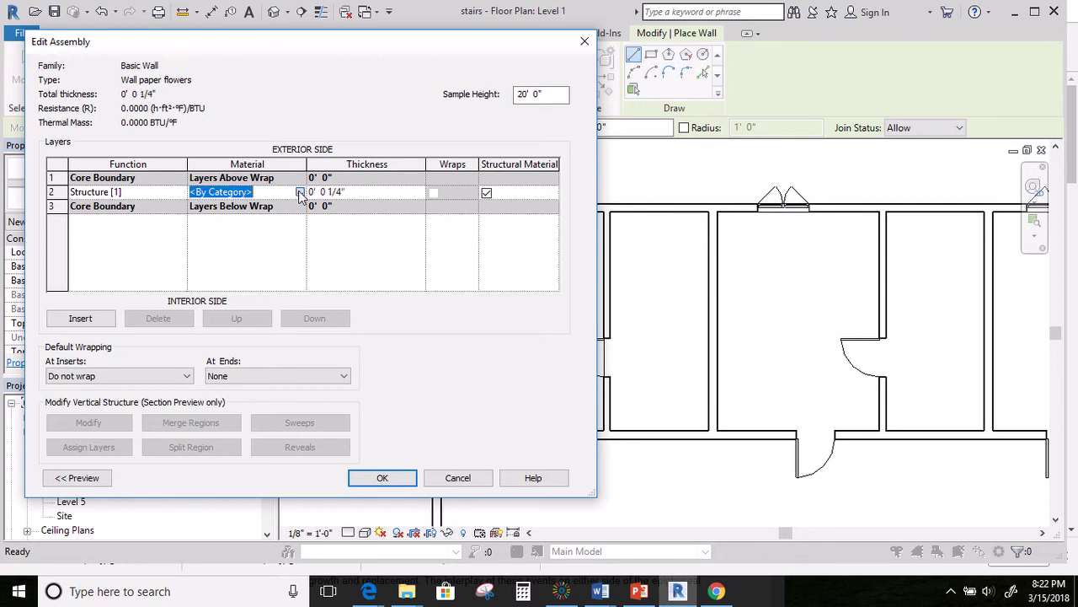
pyautogui.click(300, 193)
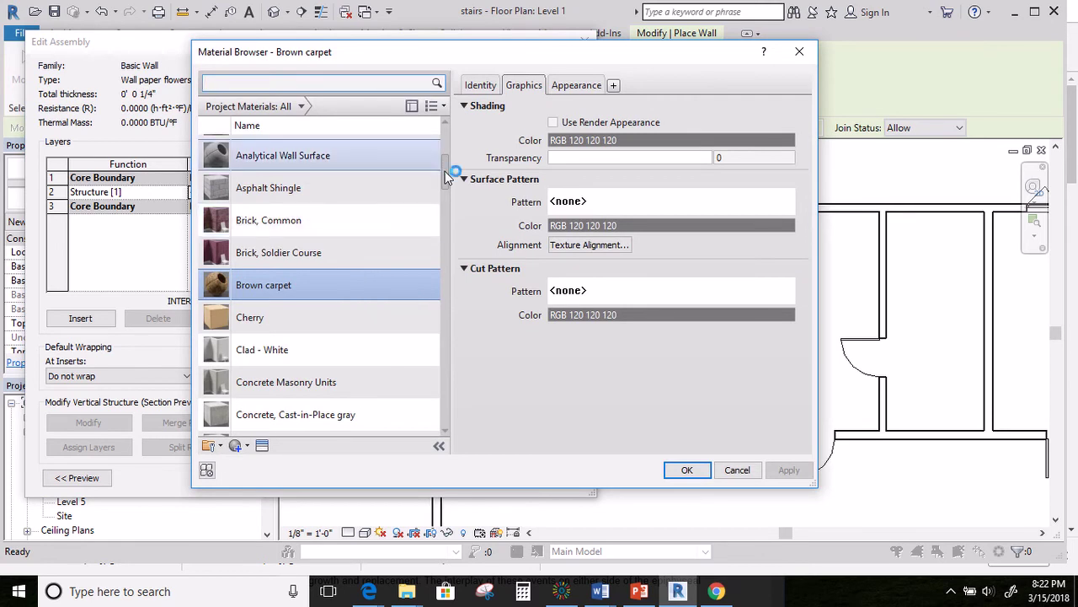
# Create a new project material, 'Default New Material', in the Material Browser
pyautogui.moveTo(446, 173); pyautogui.dragTo(441, 236)
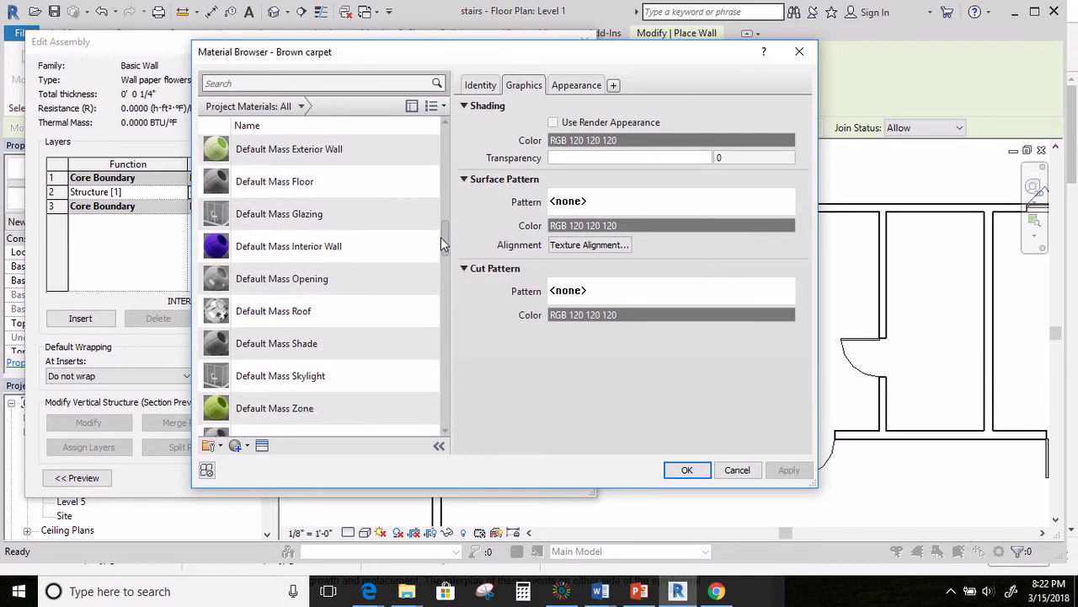
pyautogui.click(294, 250)
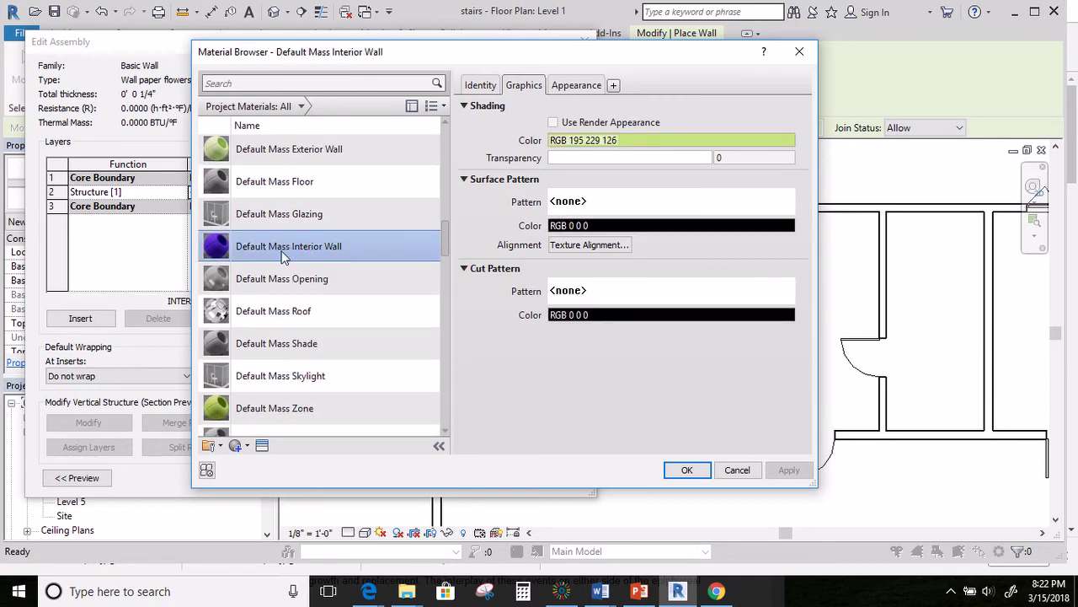
pyautogui.scroll(-1, 279, 250)
pyautogui.click(246, 446)
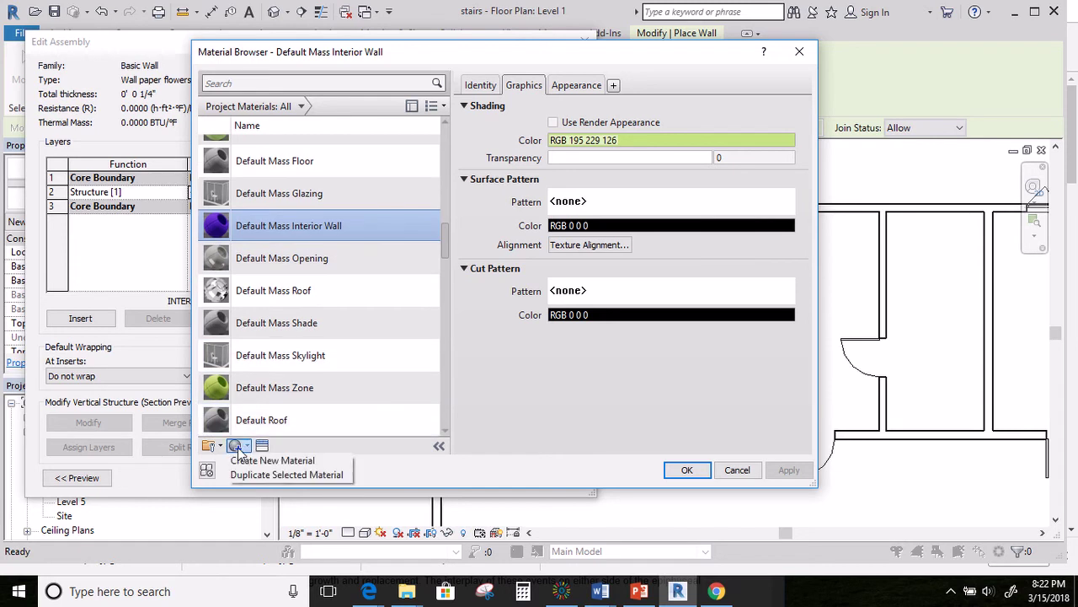
pyautogui.click(243, 461)
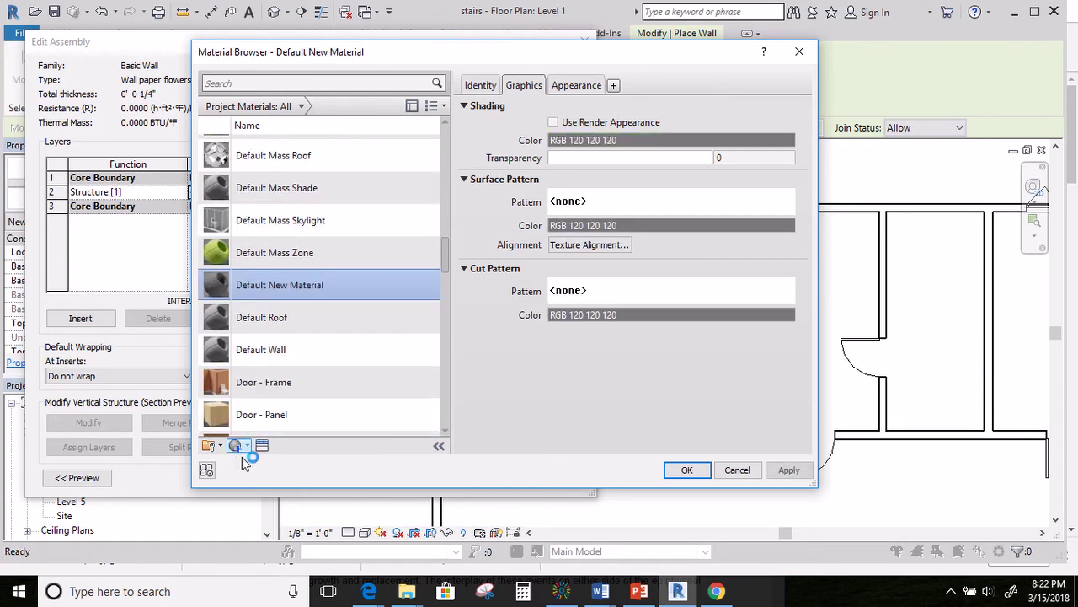
pyautogui.scroll(-1, 393, 363)
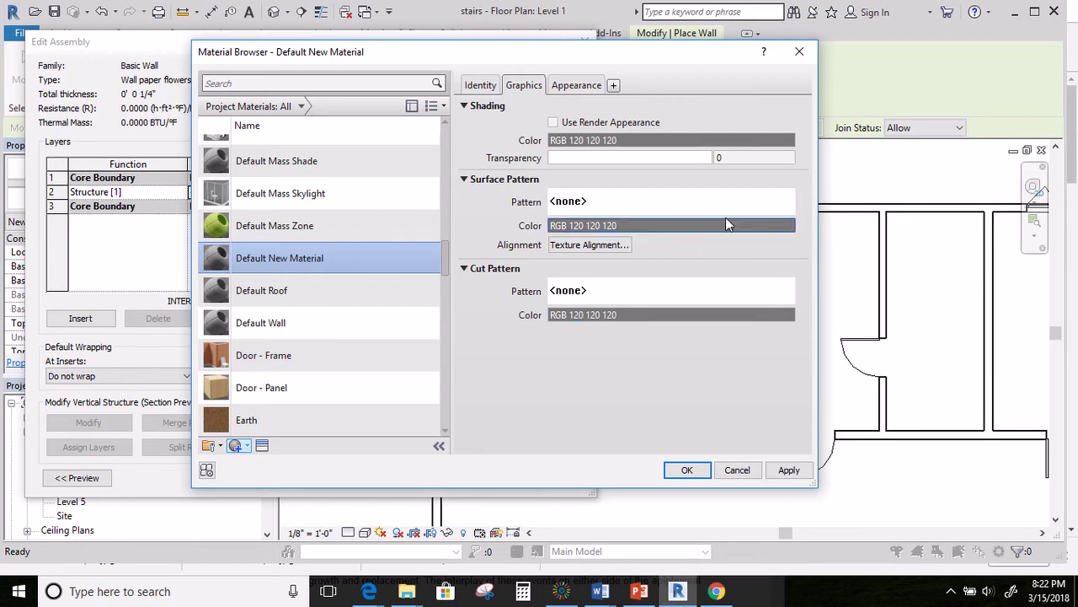
pyautogui.click(439, 447)
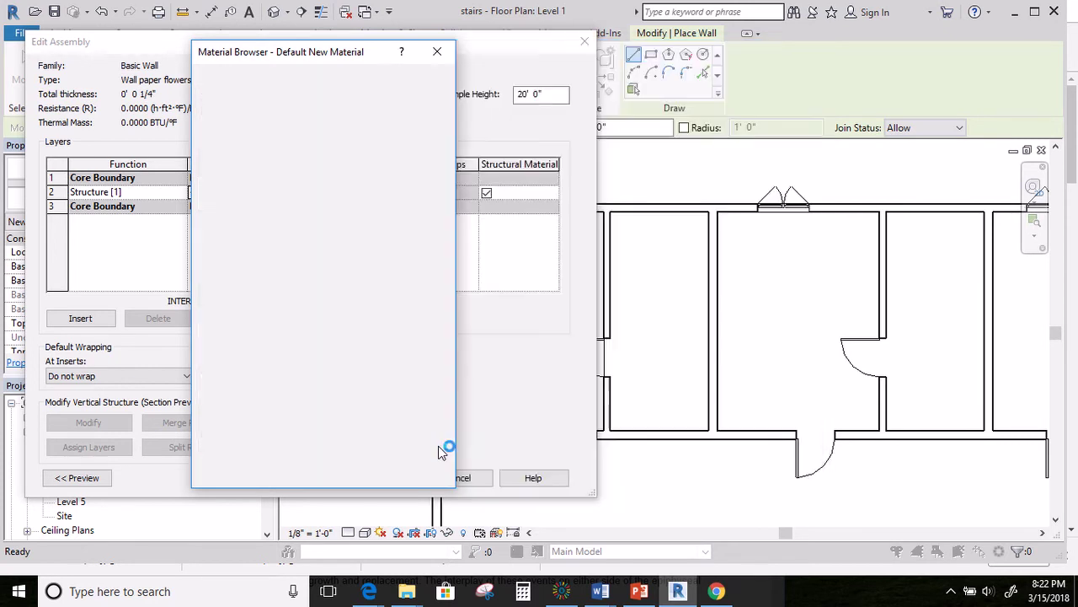
pyautogui.click(439, 447)
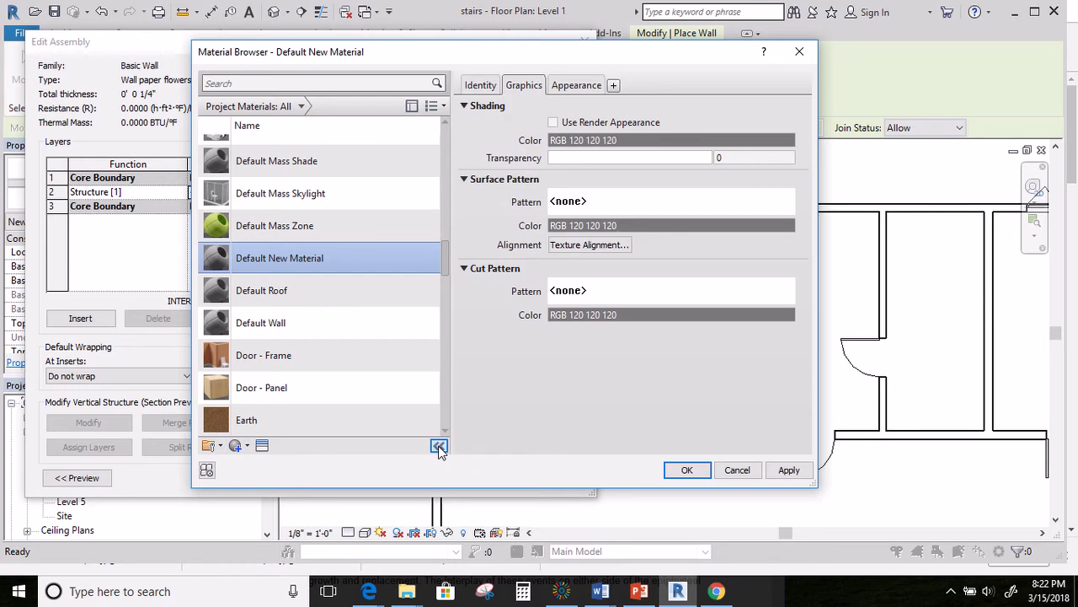
# Rename the material 'wallpaper flower', paste the same text as its description, and show Appearance
pyautogui.click(483, 87)
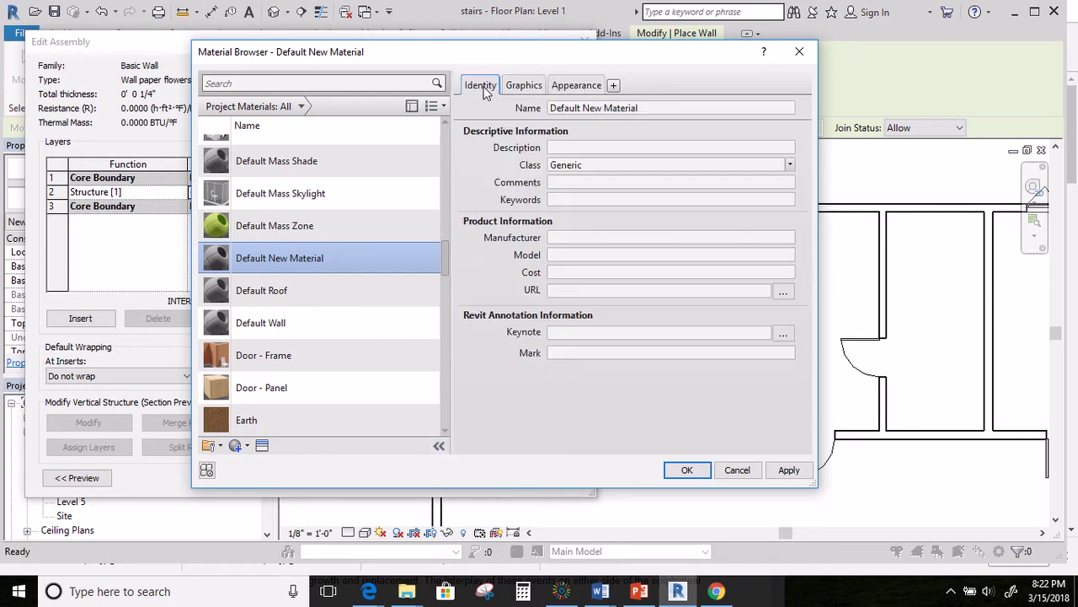
pyautogui.click(647, 108)
pyautogui.write('wallpaper flower')
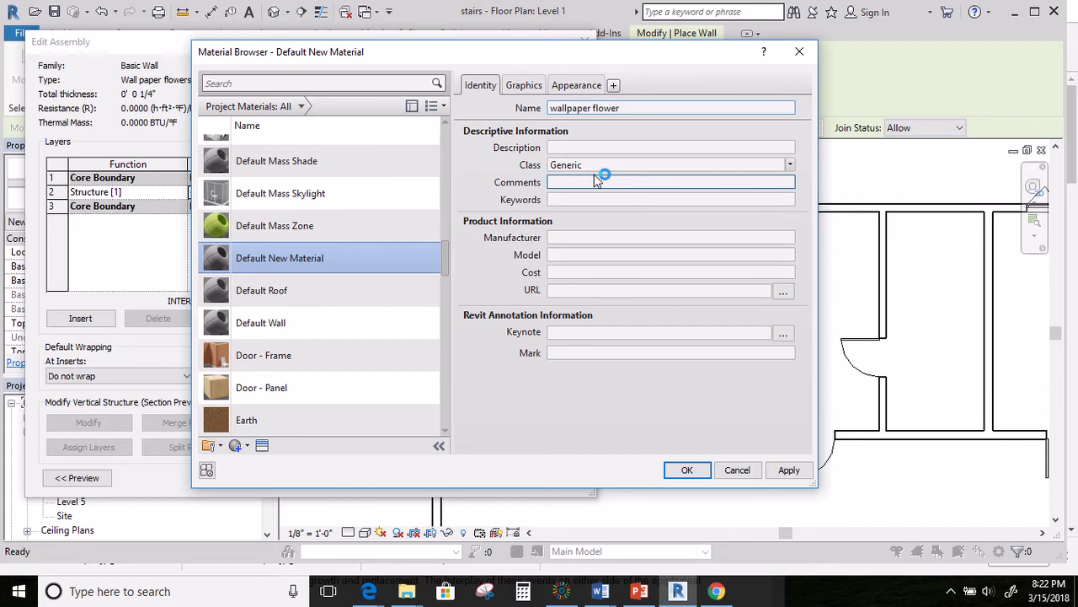
pyautogui.moveTo(621, 108); pyautogui.dragTo(512, 124)
pyautogui.hotkey('ctrl', 'c')
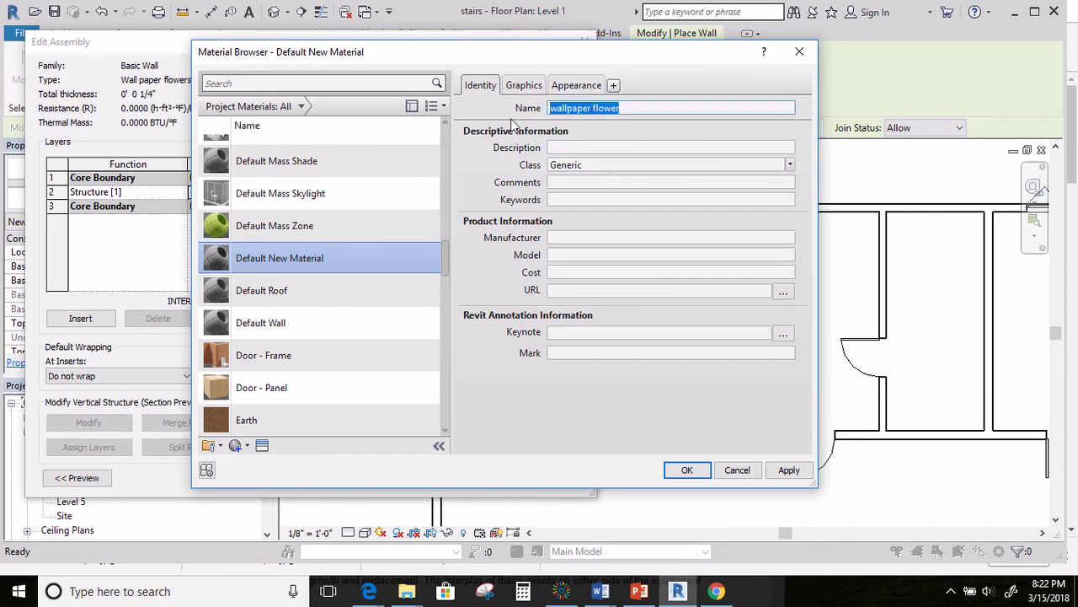
pyautogui.click(557, 147)
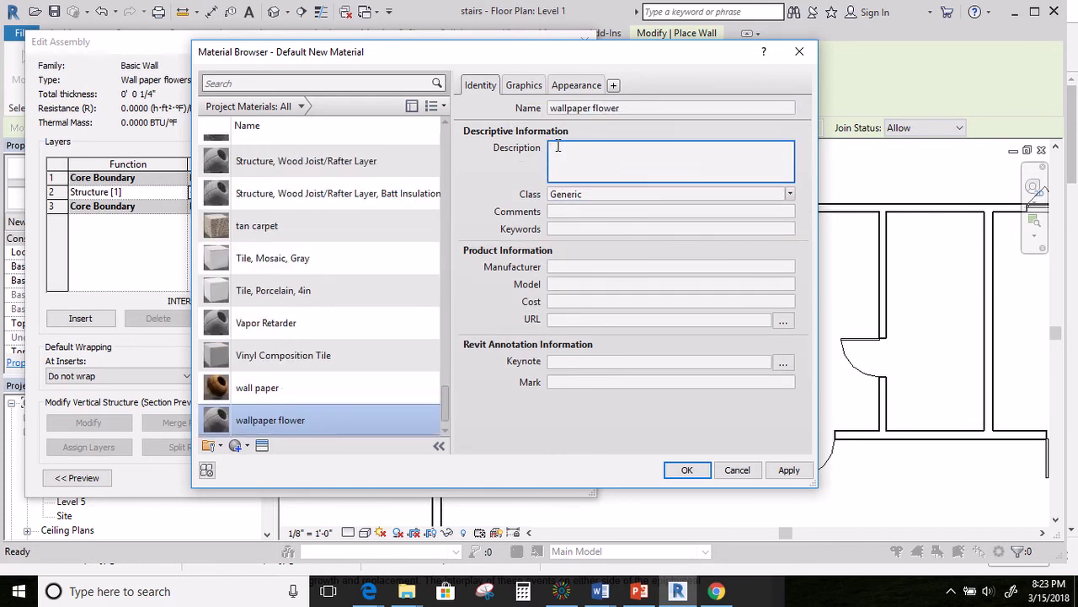
pyautogui.hotkey('ctrl', 'v')
pyautogui.click(285, 421)
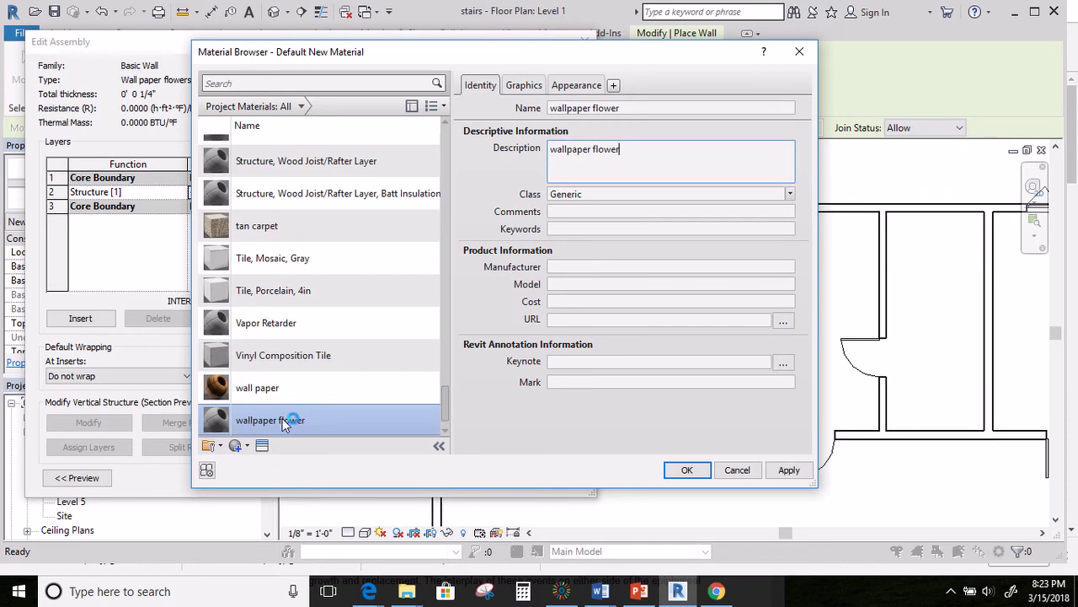
pyautogui.click(576, 85)
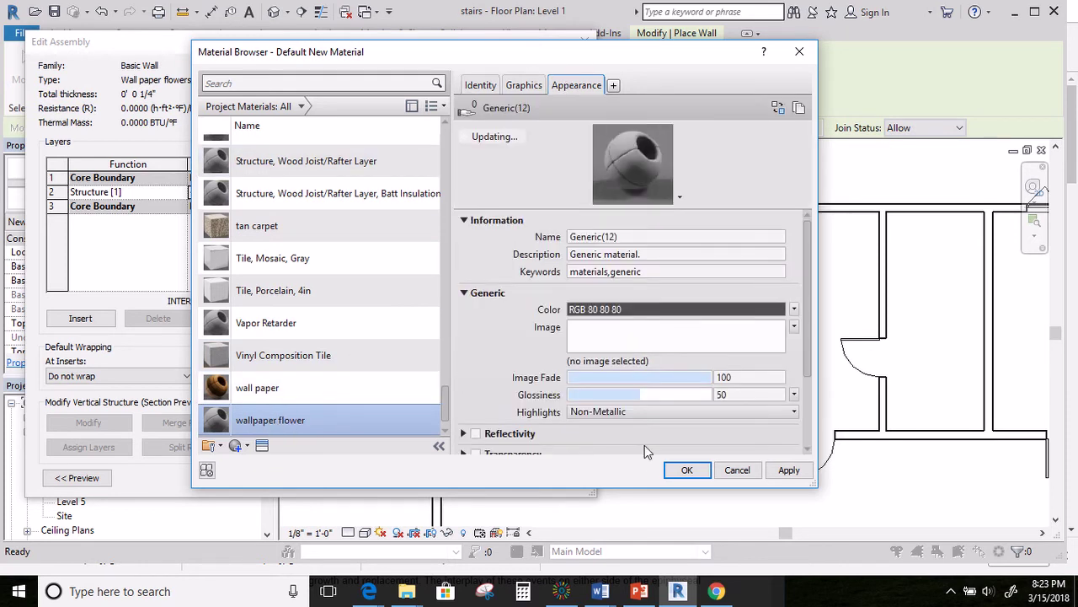
# Search Google Images in Chrome for 'flower wall paper'
pyautogui.click(716, 592)
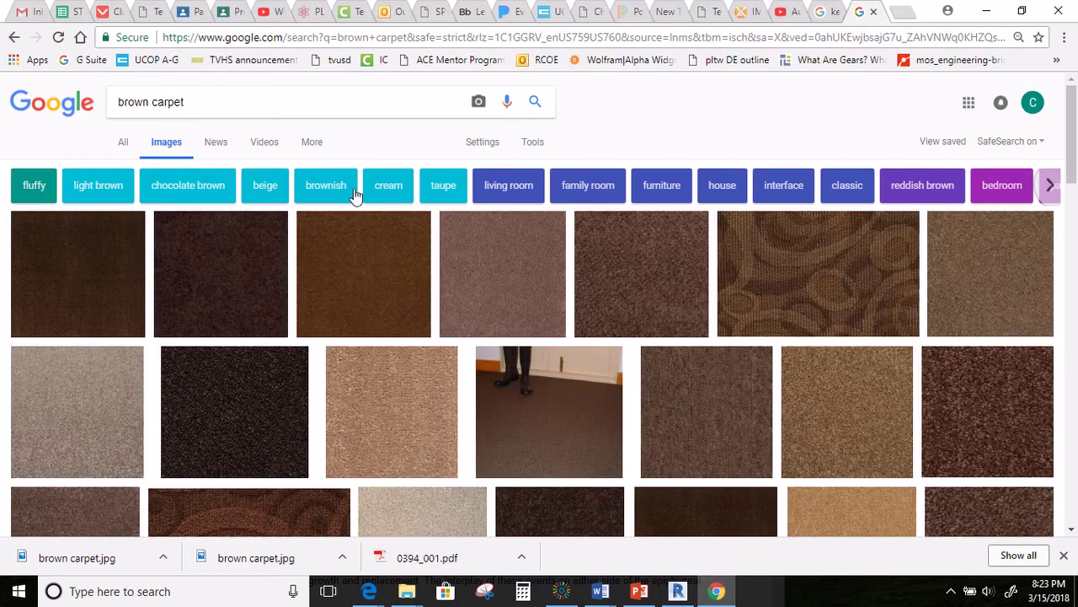
pyautogui.moveTo(184, 102); pyautogui.dragTo(117, 102)
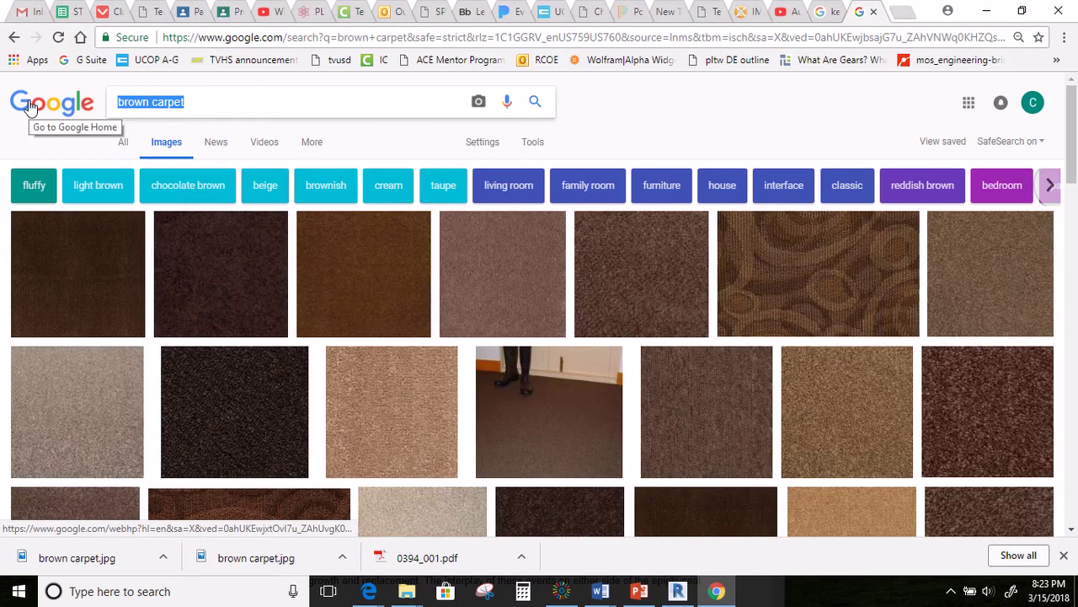
pyautogui.write('flower wall')
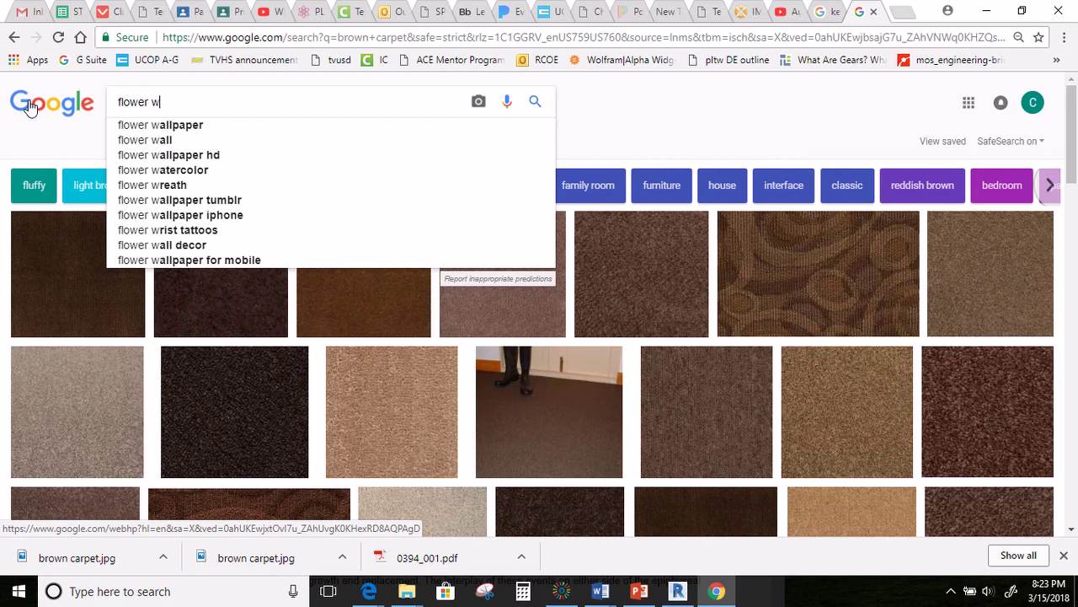
pyautogui.write(' paper')
pyautogui.press('Return')
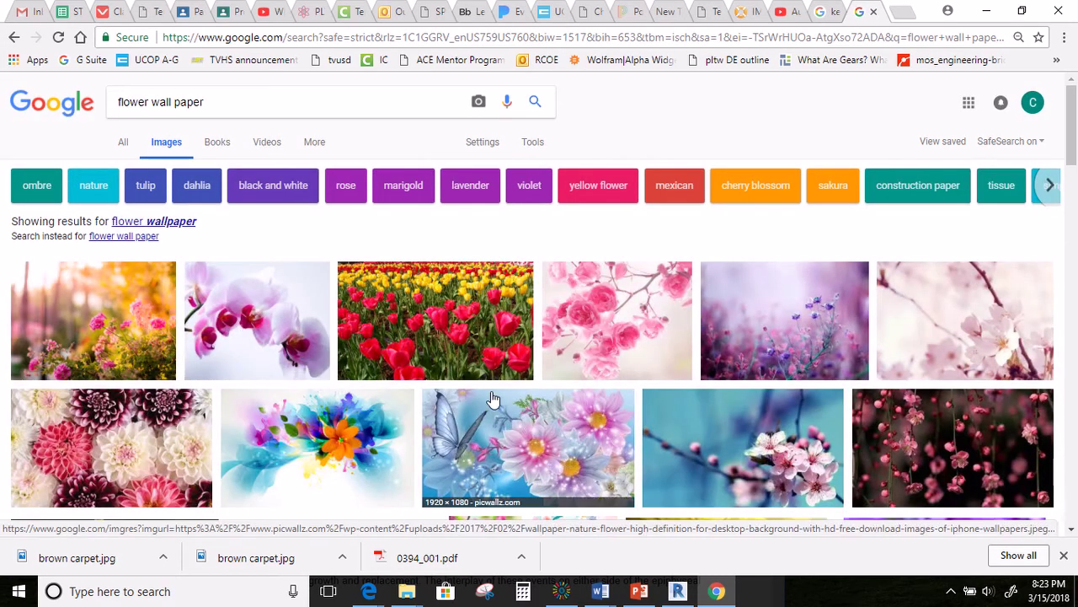
pyautogui.scroll(-6, 492, 399)
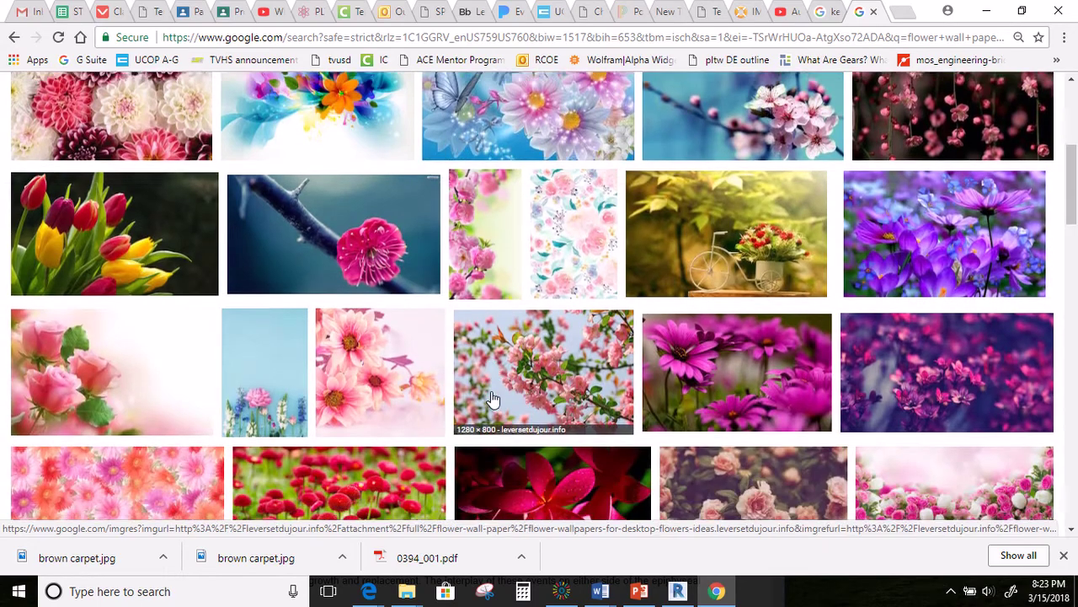
pyautogui.scroll(-5, 493, 399)
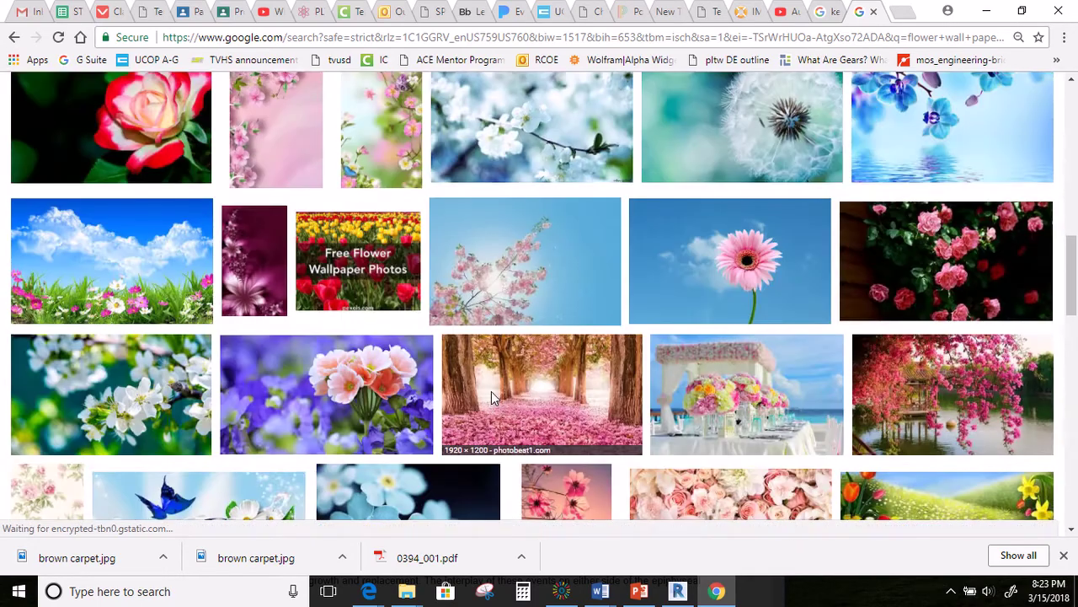
pyautogui.scroll(-3, 492, 397)
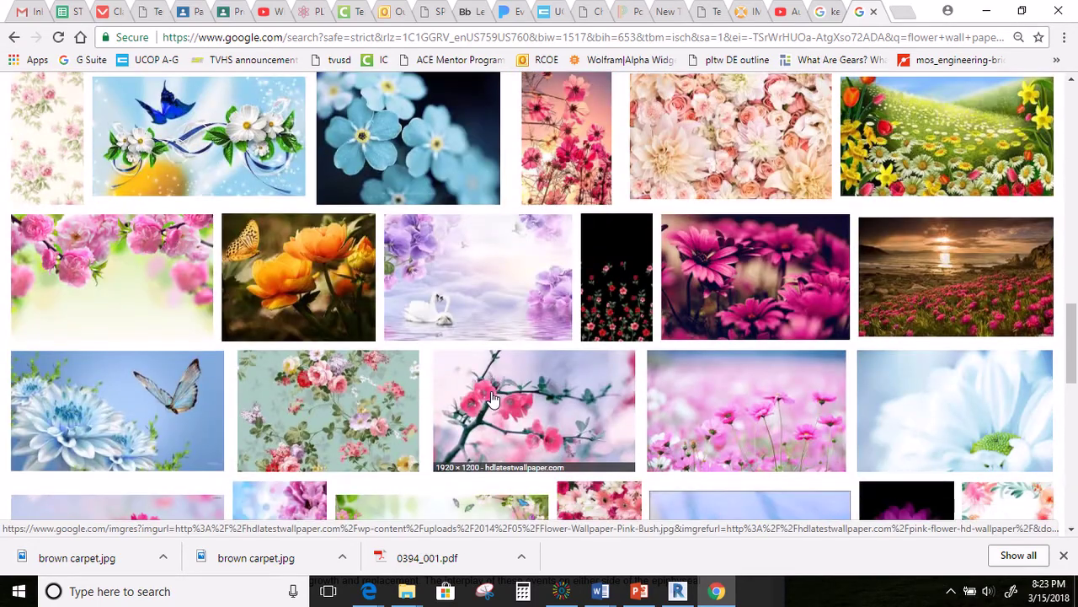
pyautogui.scroll(10, 493, 399)
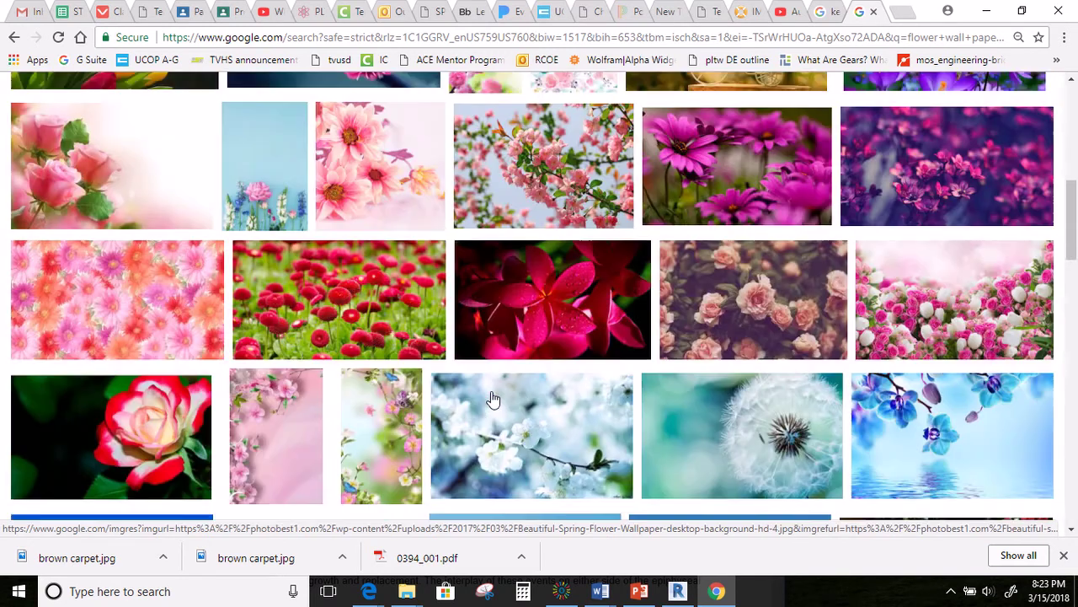
pyautogui.scroll(2, 493, 399)
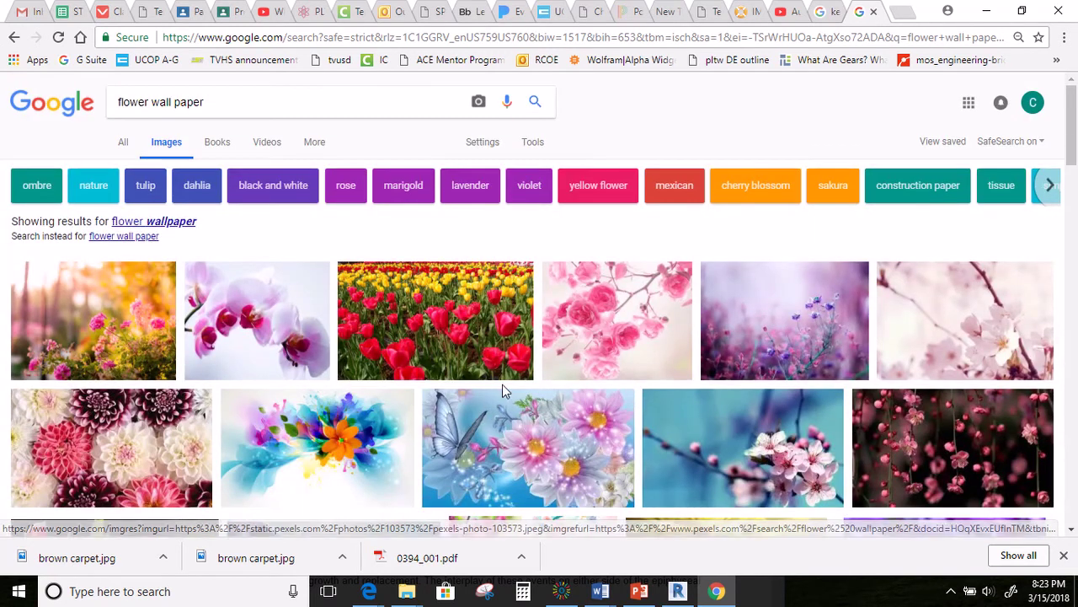
# Save a pink blossom image to Downloads as 'flower wall paper.jpg', then return to Revit
pyautogui.rightClick(940, 323)
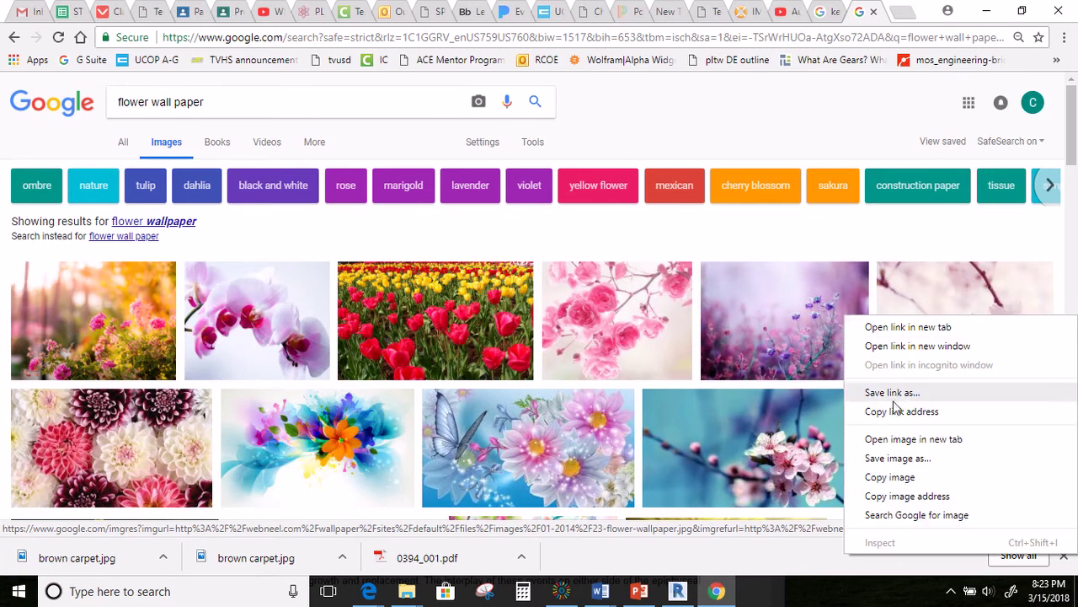
pyautogui.click(893, 458)
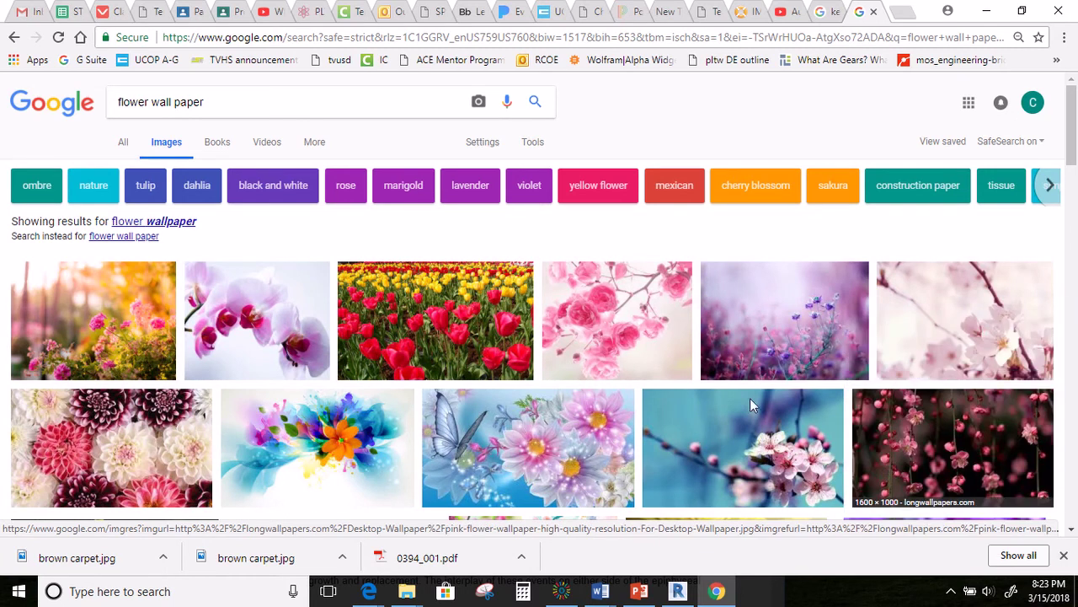
pyautogui.write('fl')
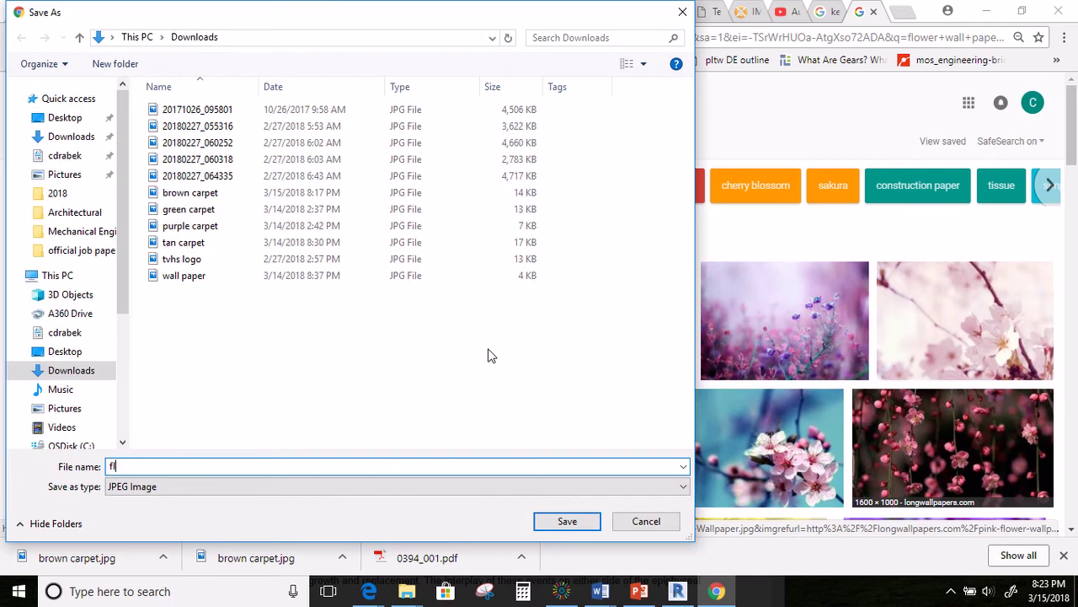
pyautogui.write('ower wall paper')
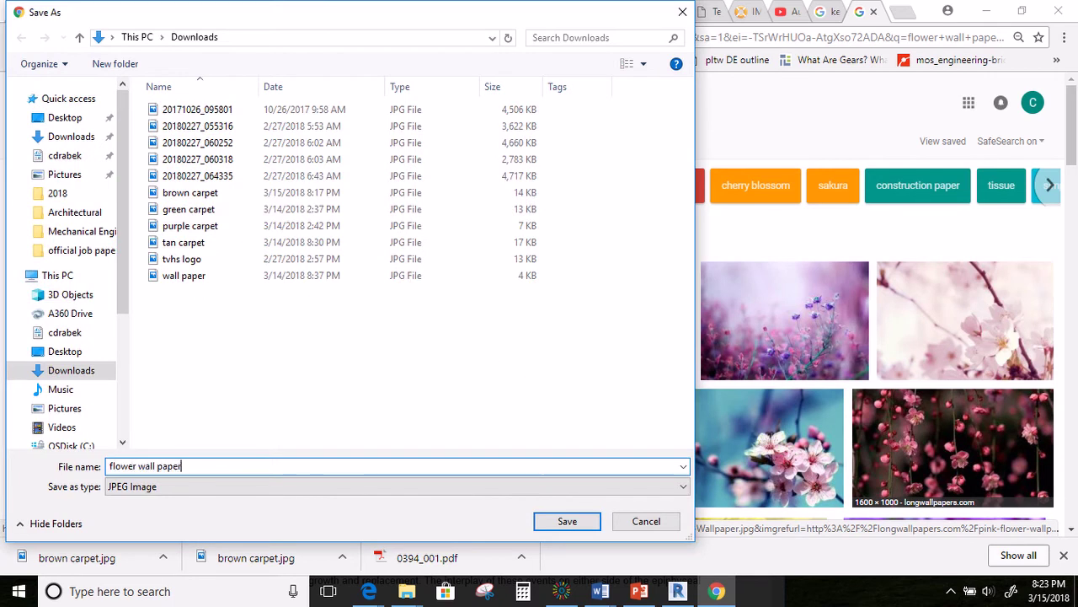
pyautogui.click(567, 523)
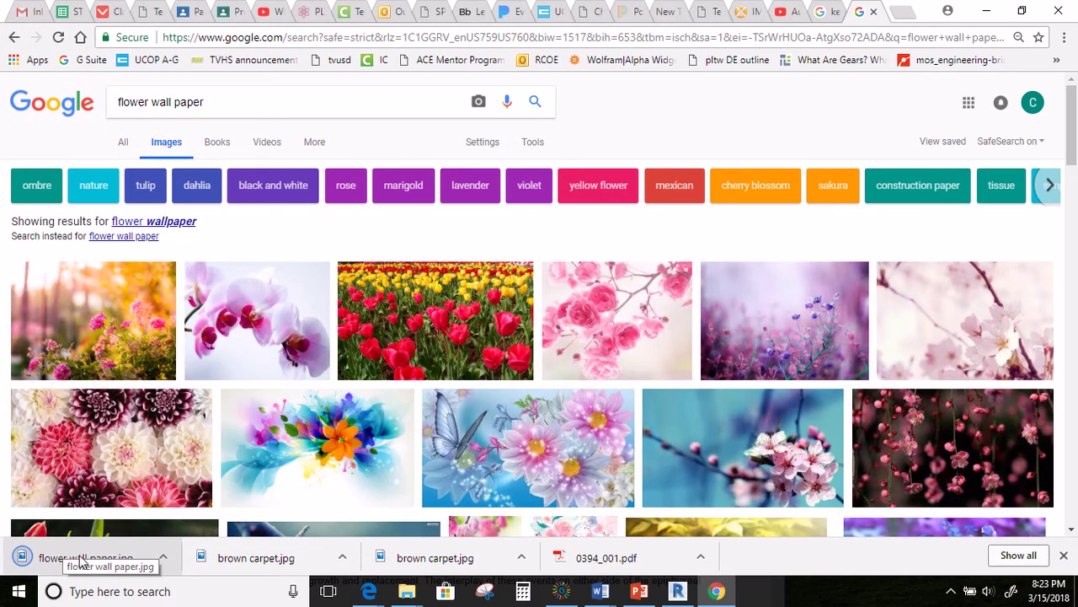
pyautogui.click(678, 590)
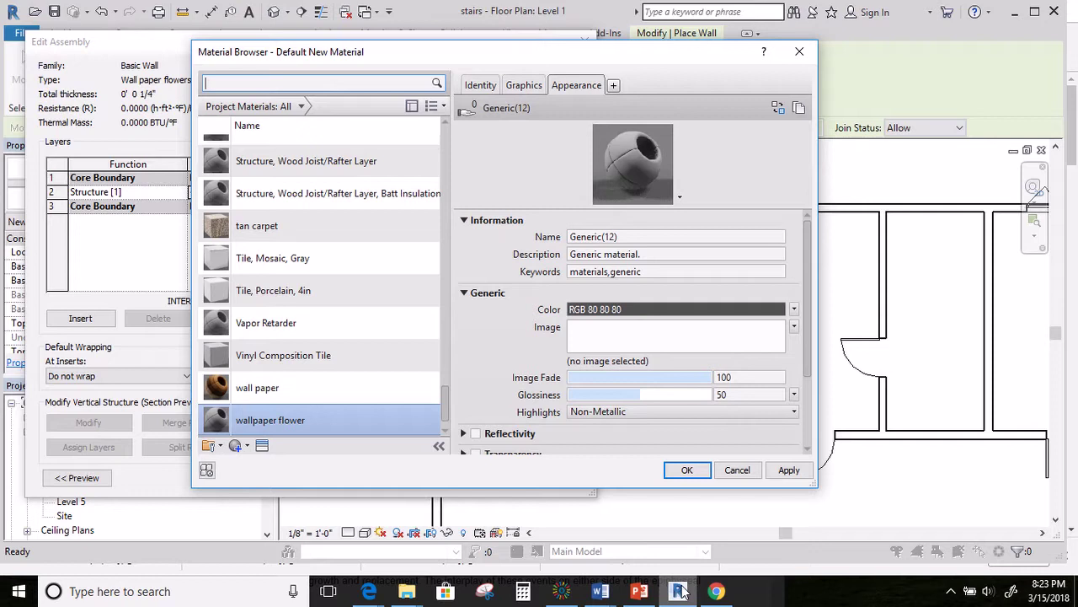
# Load flower wall paper.jpg as the wallpaper flower material's appearance image
pyautogui.click(593, 333)
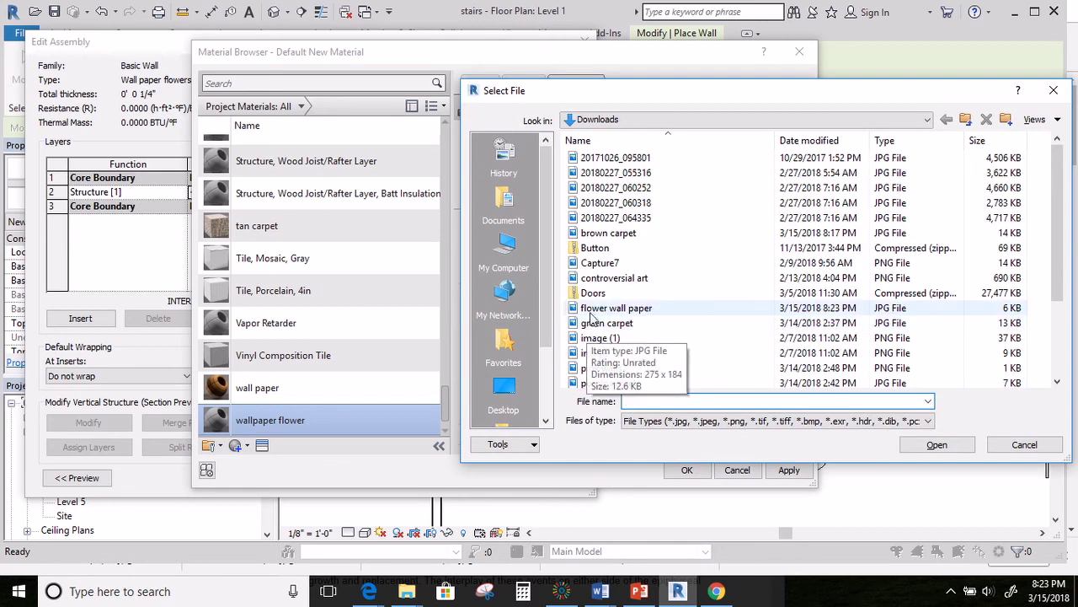
pyautogui.click(616, 308)
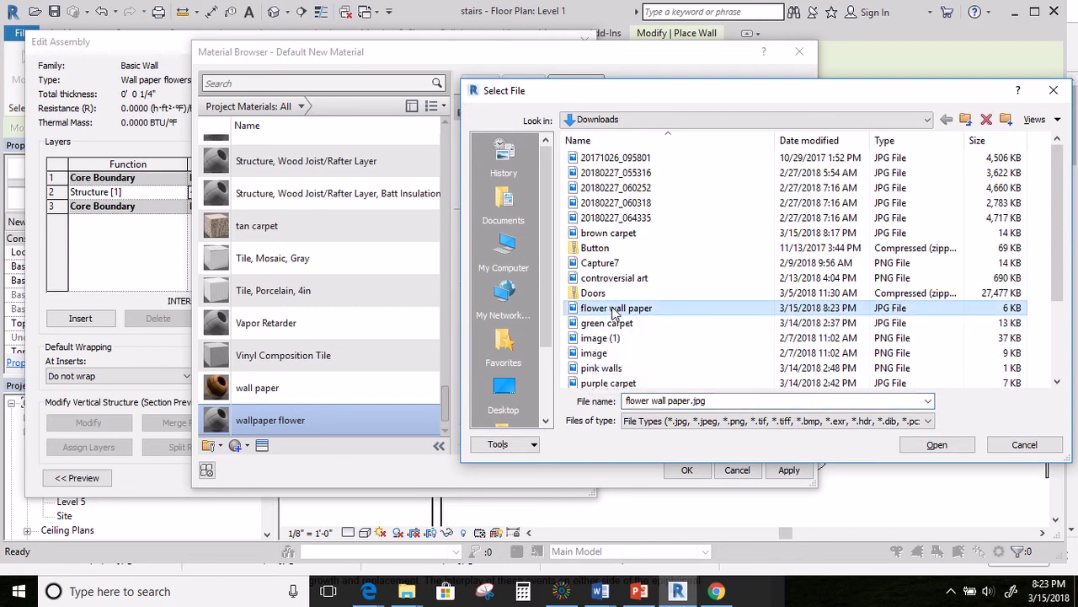
pyautogui.click(937, 444)
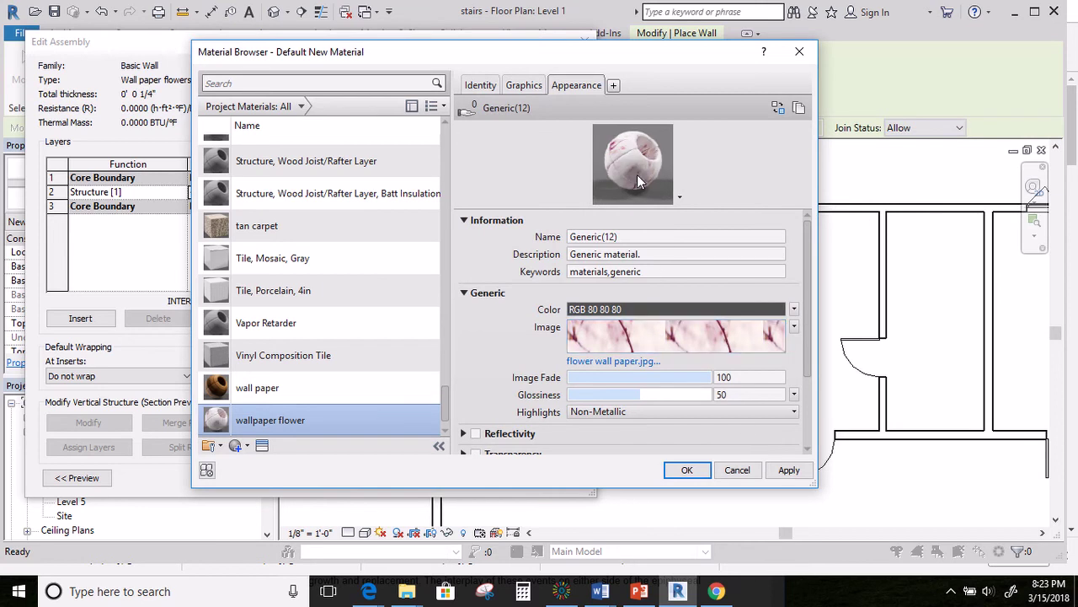
pyautogui.click(789, 469)
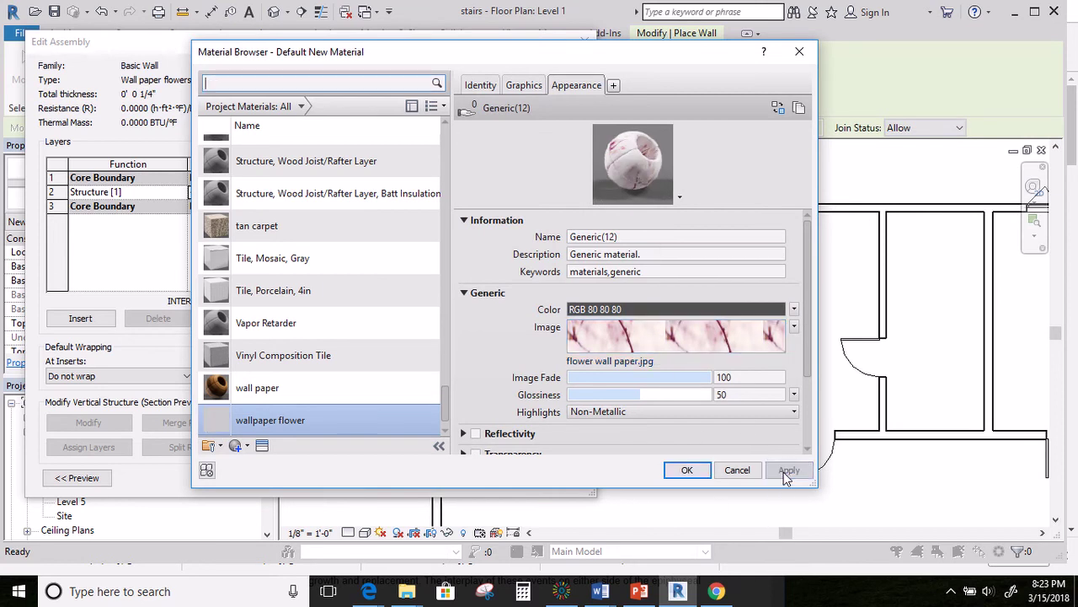
# Assign wallpaper flower to the structure layer and confirm the Wall paper flowers type
pyautogui.click(698, 472)
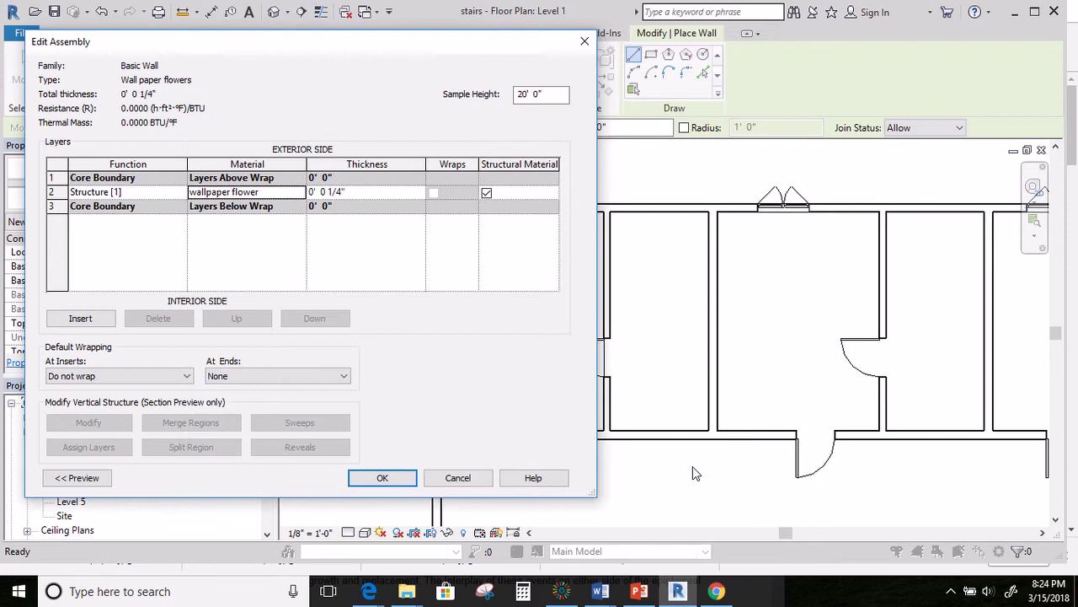
pyautogui.click(383, 478)
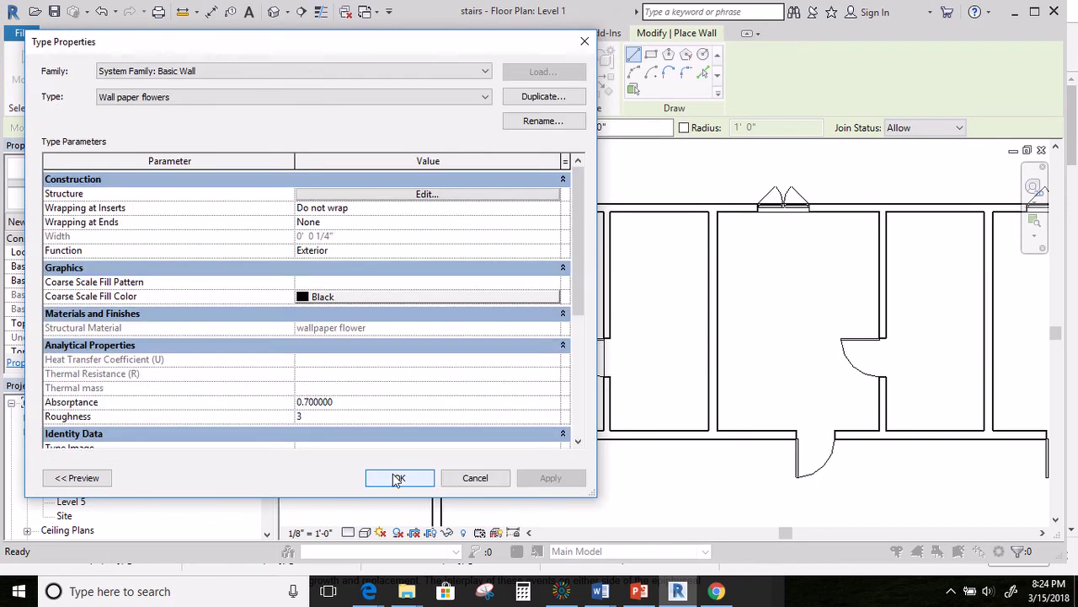
pyautogui.click(397, 478)
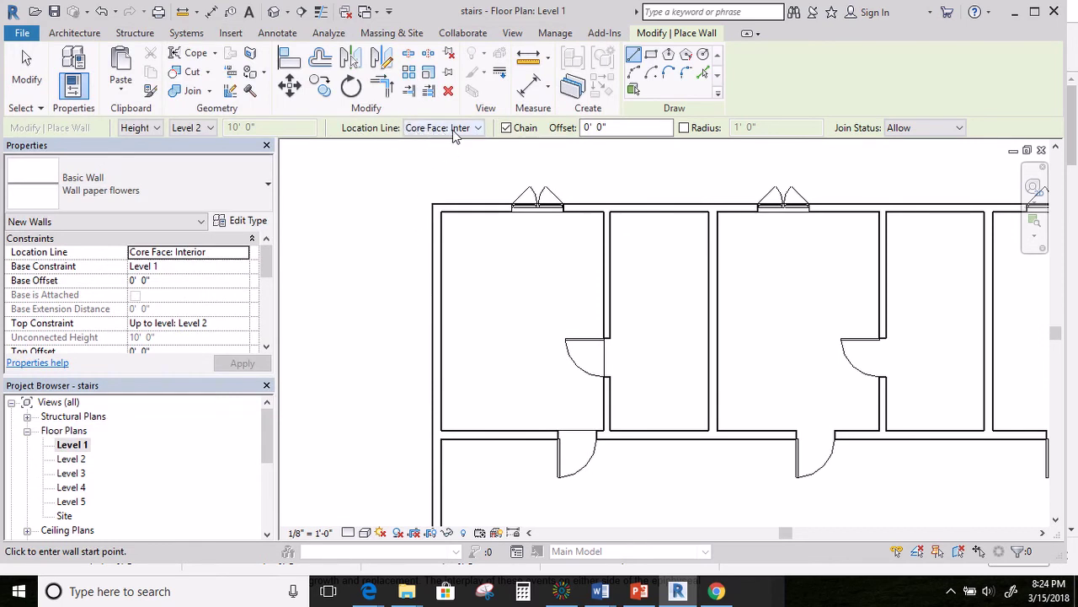
# Draw the wall from the top-left room's top-left corner down to its bottom-left corner
pyautogui.click(439, 210)
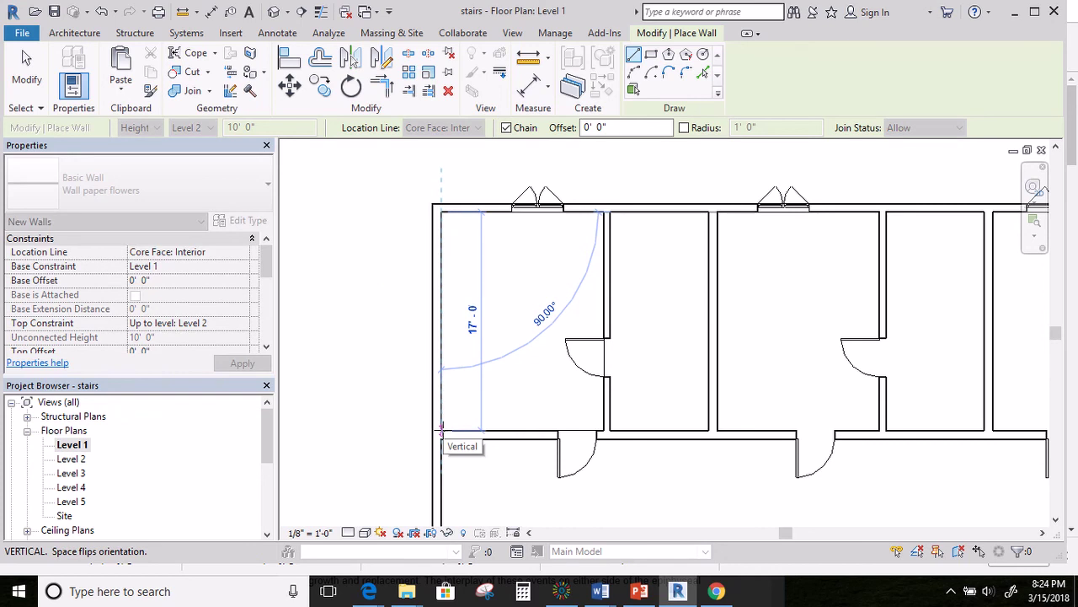
pyautogui.click(441, 427)
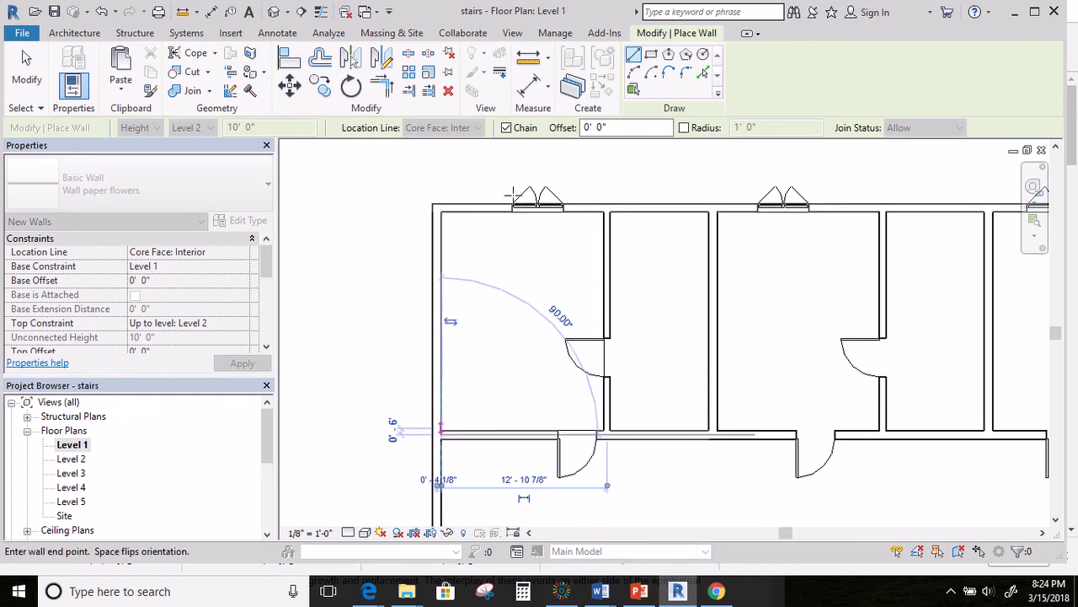
pyautogui.click(29, 75)
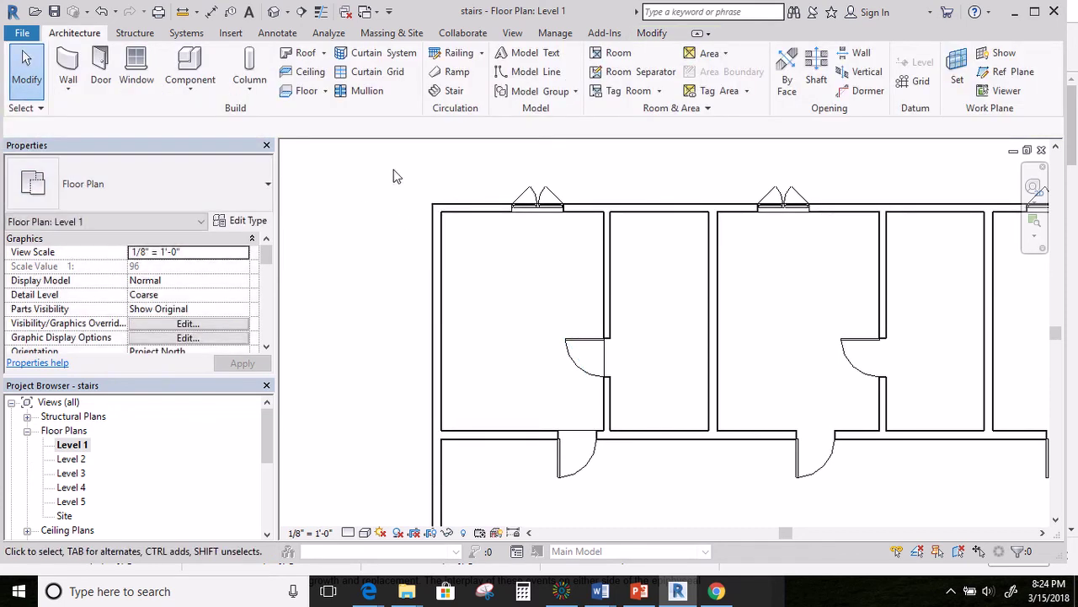
# Open the default 3D view and orbit and zoom to inspect the pink flower wallpaper
pyautogui.click(513, 33)
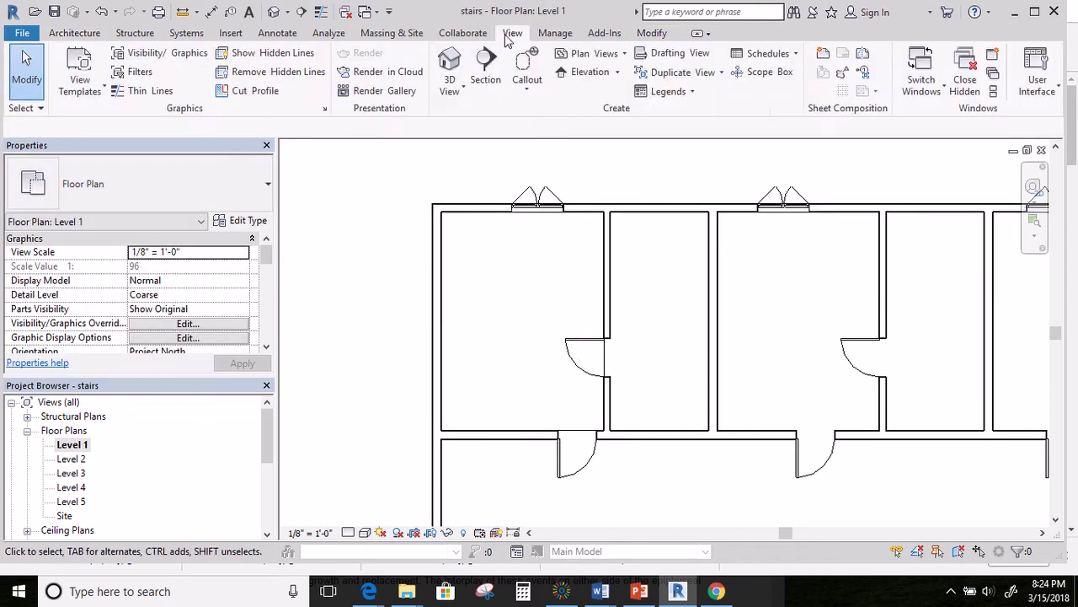
pyautogui.click(452, 68)
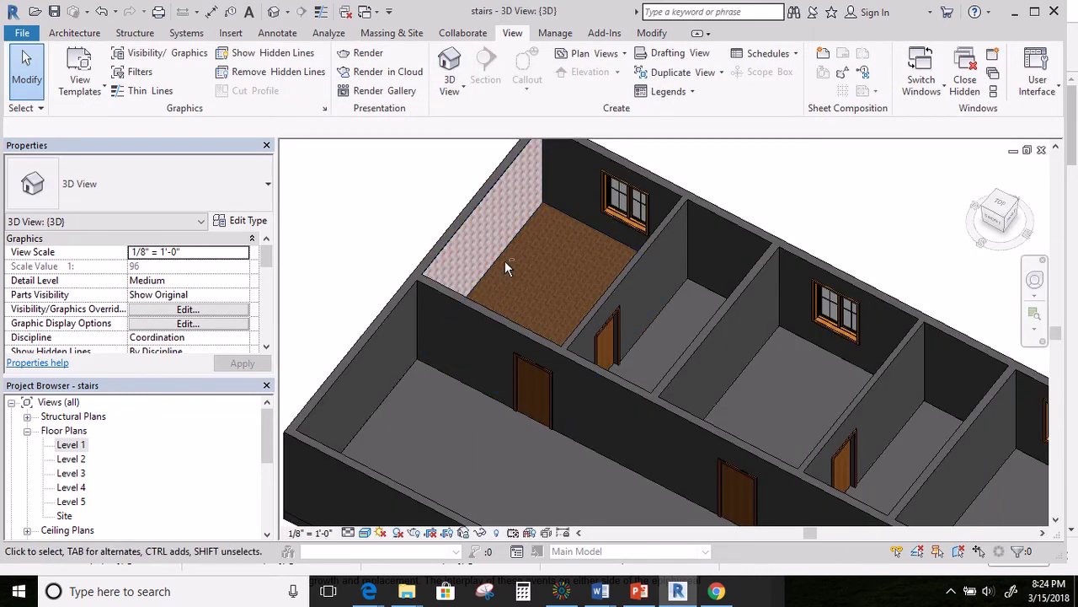
pyautogui.keyDown('shift'); pyautogui.moveTo(505, 268); pyautogui.dragTo(630, 253, button='middle'); pyautogui.keyUp('shift')
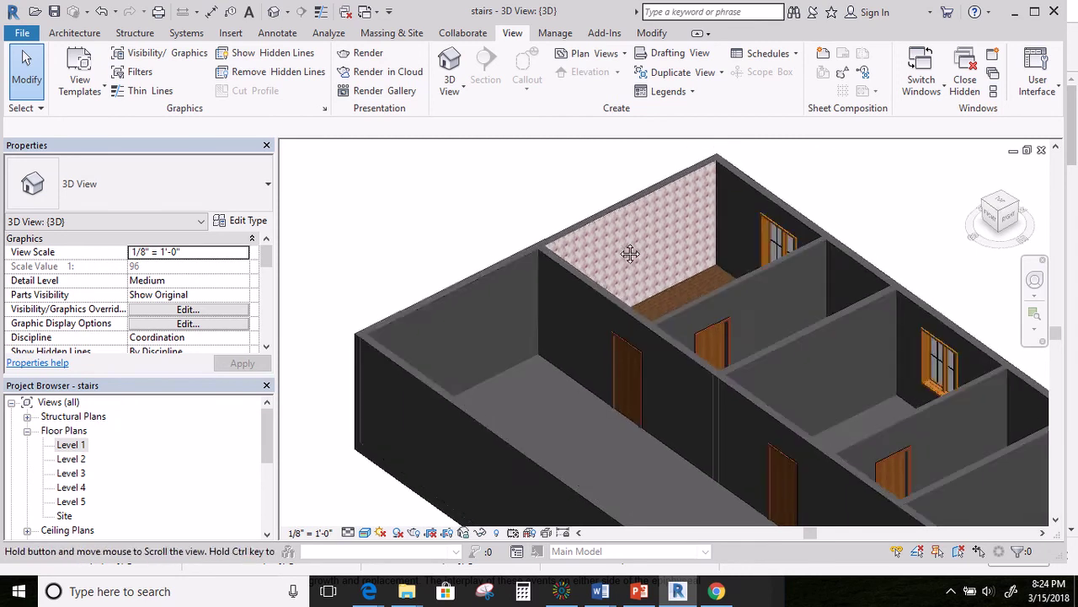
pyautogui.scroll(5, 576, 280)
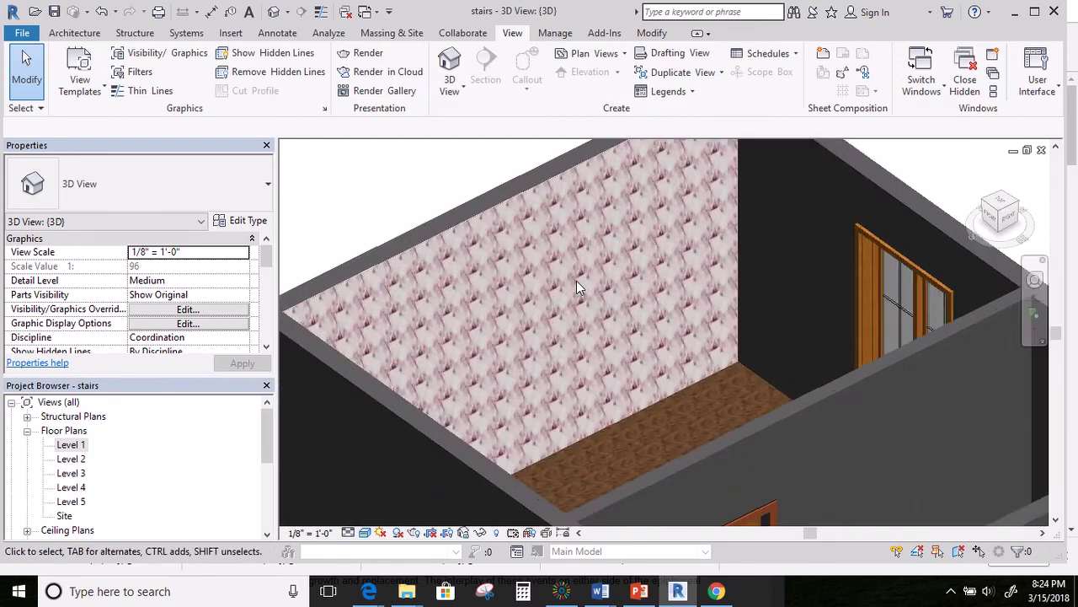
pyautogui.scroll(6, 576, 287)
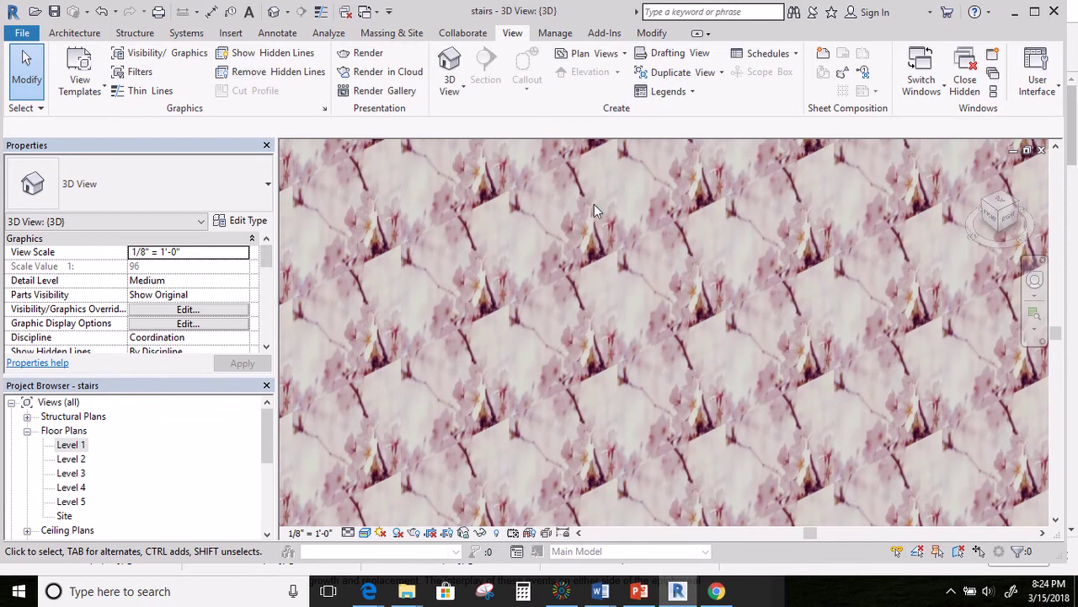
pyautogui.scroll(-5, 556, 281)
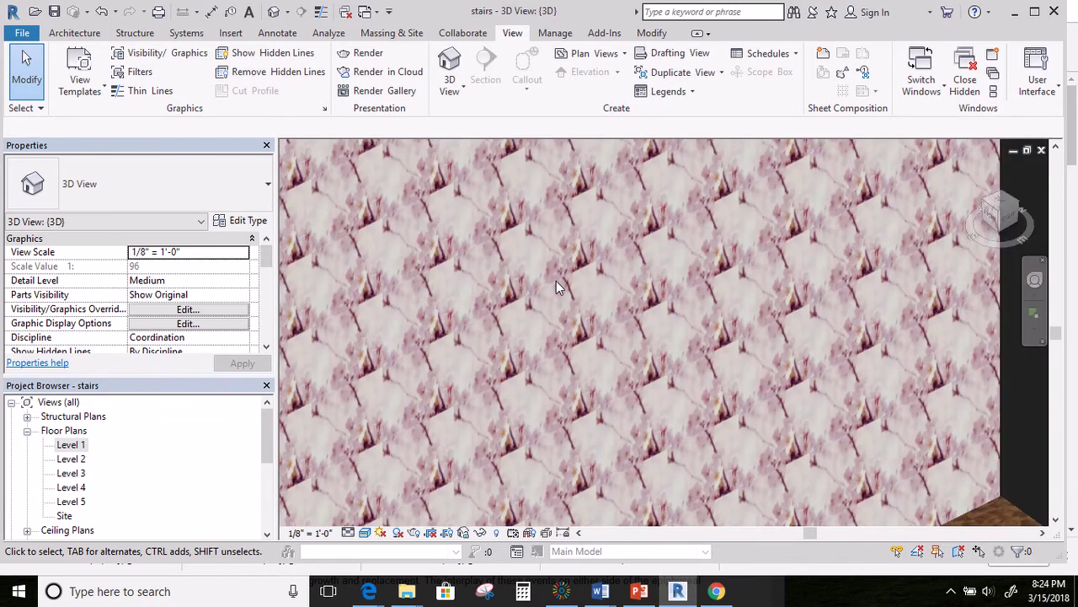
pyautogui.scroll(-4, 556, 283)
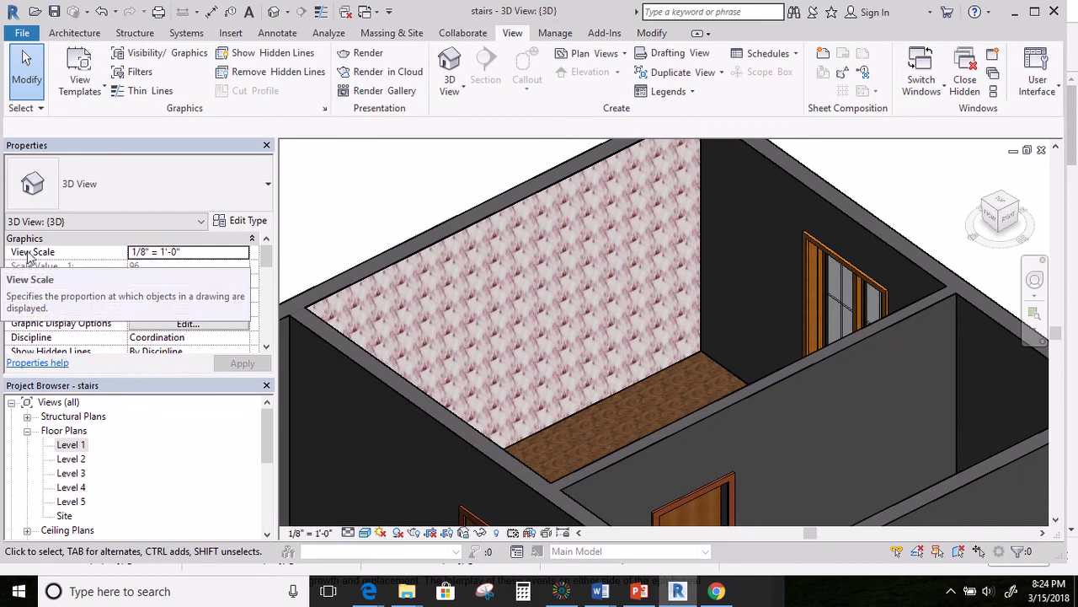
# Change the 3D view scale from 1/8" = 1'-0" to 1/2" = 1'-0" and apply it
pyautogui.click(147, 253)
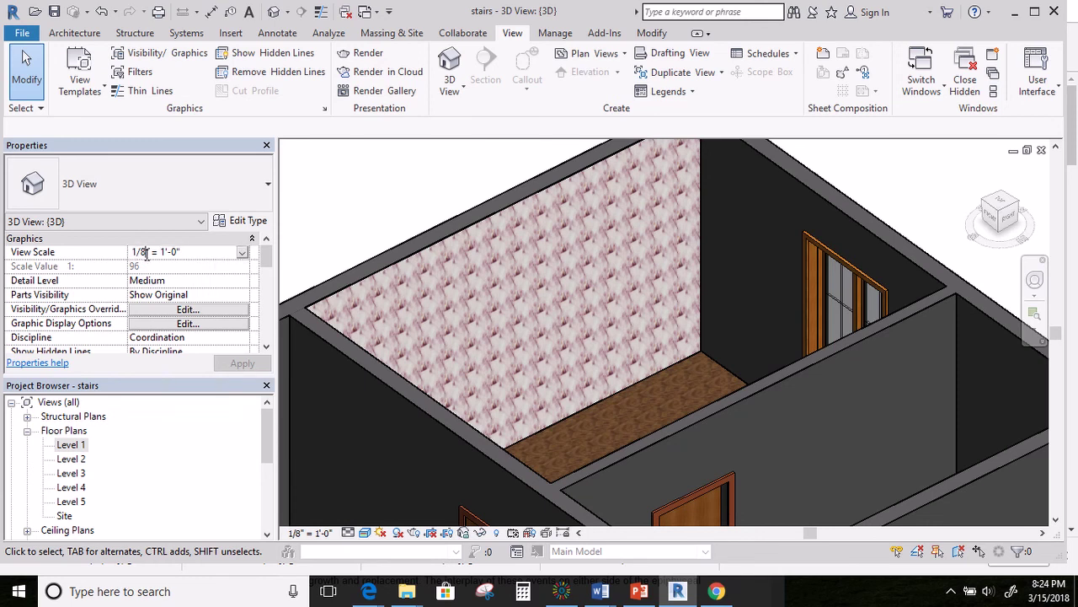
pyautogui.press('BackSpace')
pyautogui.write('2')
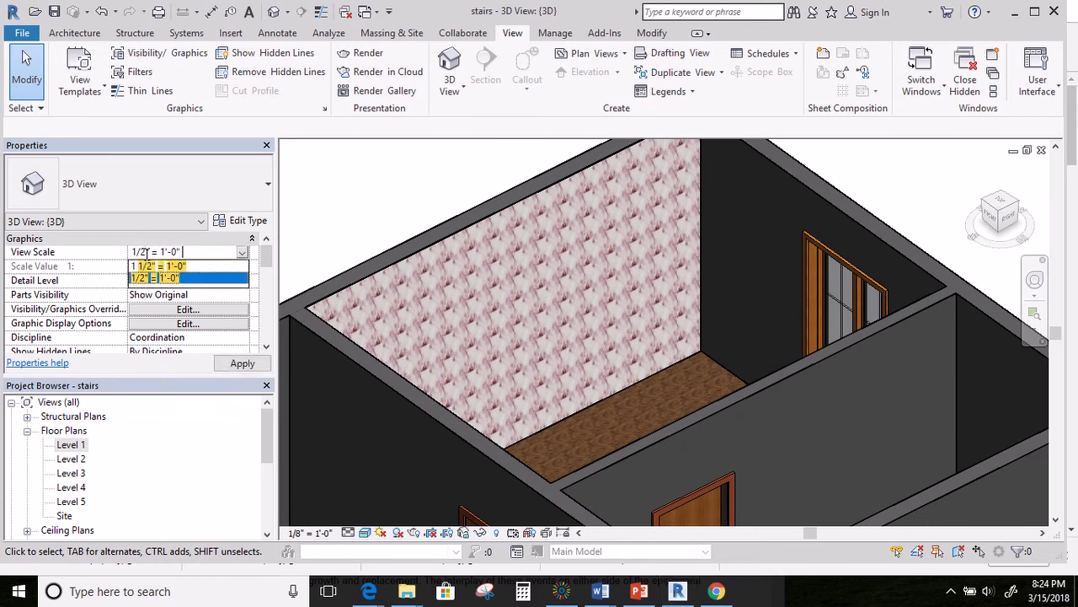
pyautogui.click(239, 364)
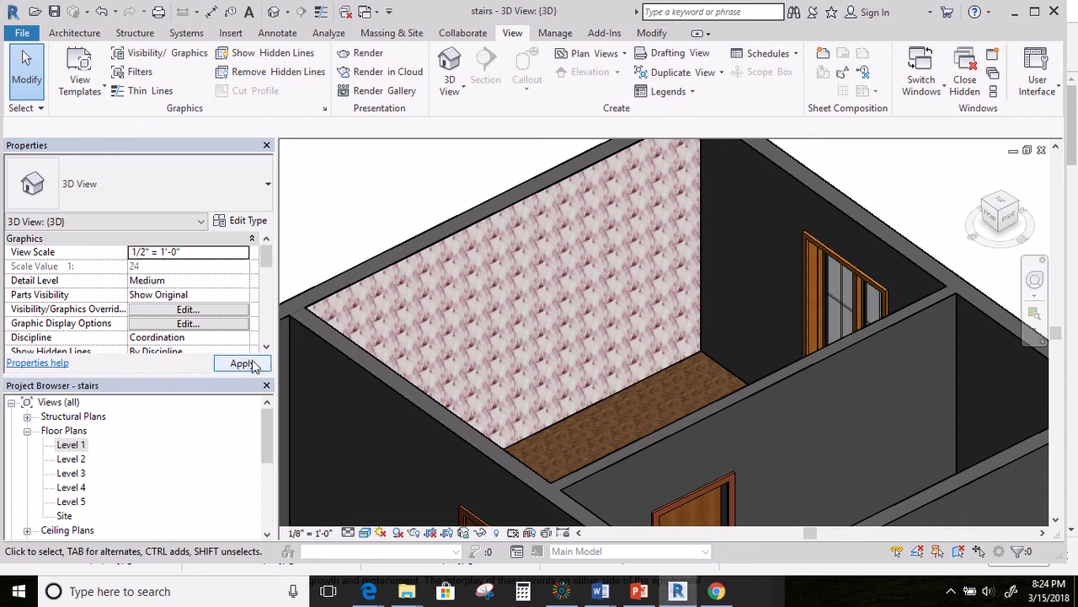
pyautogui.click(245, 365)
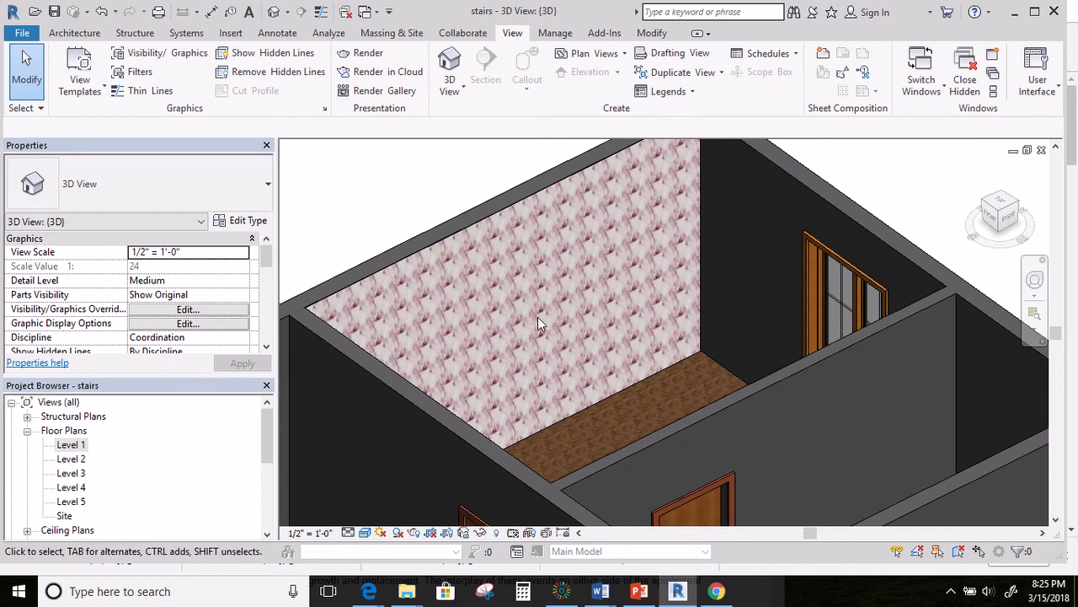
pyautogui.scroll(-3, 566, 327)
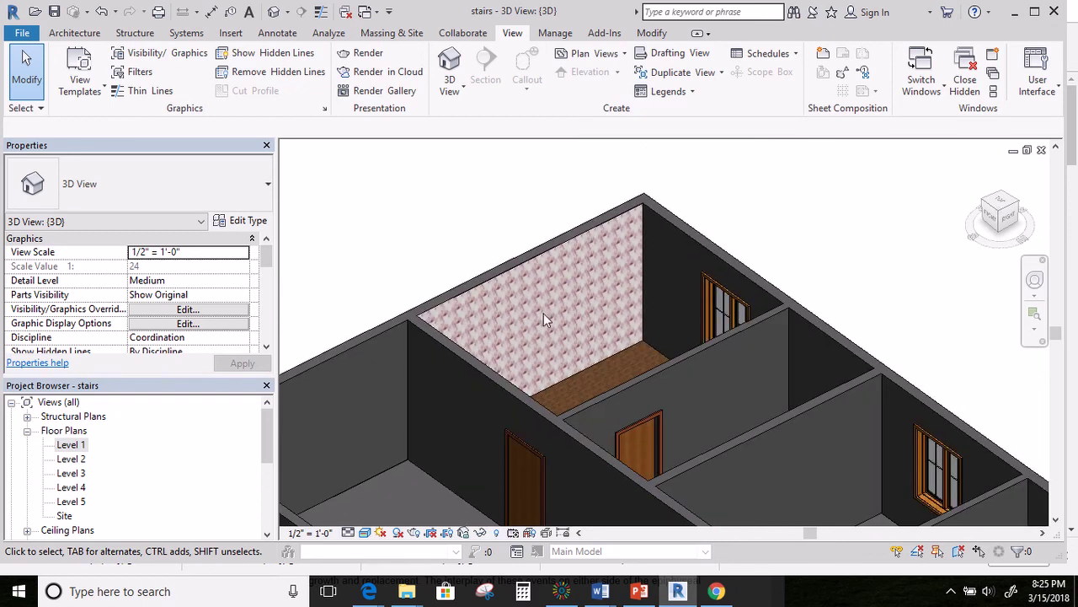
pyautogui.keyDown('shift'); pyautogui.moveTo(544, 320); pyautogui.dragTo(395, 366, button='middle'); pyautogui.keyUp('shift')
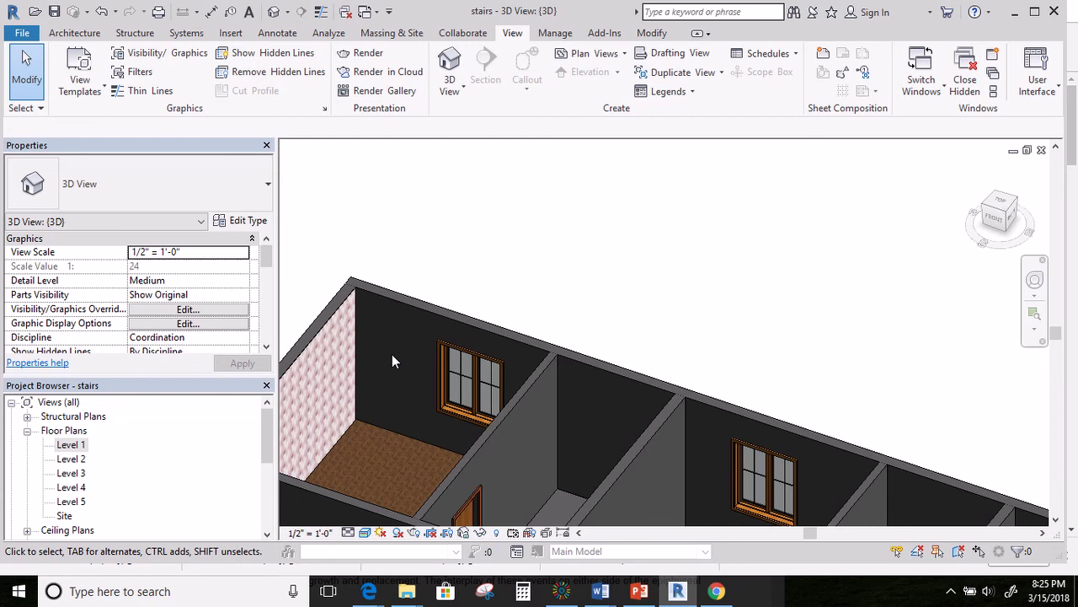
# Replace the 'flower wall paper' query in Chrome with a 'blue paint' image search
pyautogui.click(716, 591)
pyautogui.moveTo(205, 102); pyautogui.dragTo(63, 101)
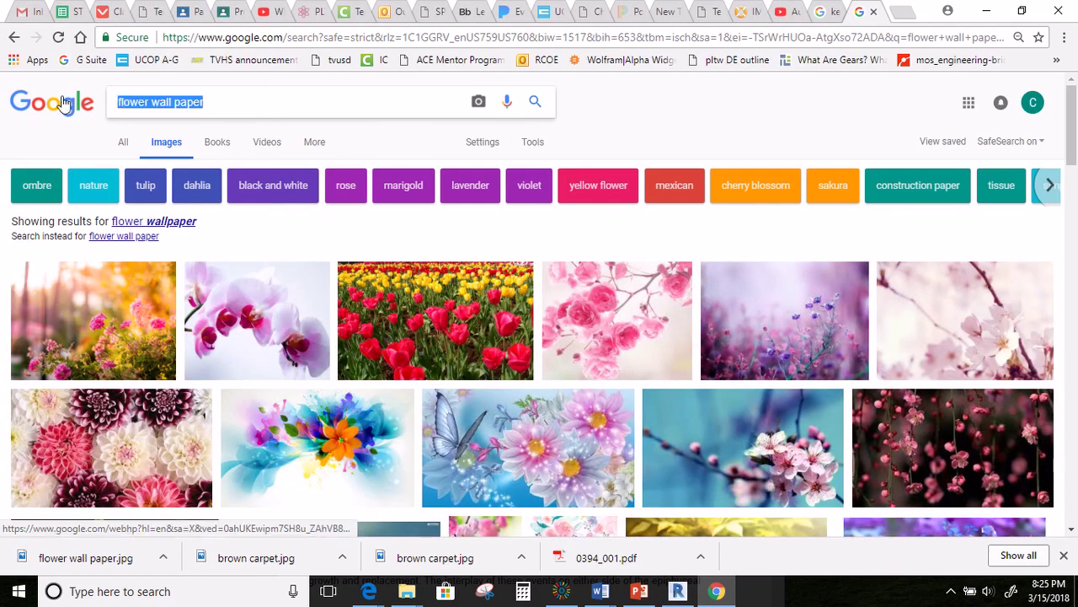
pyautogui.write('blue paint')
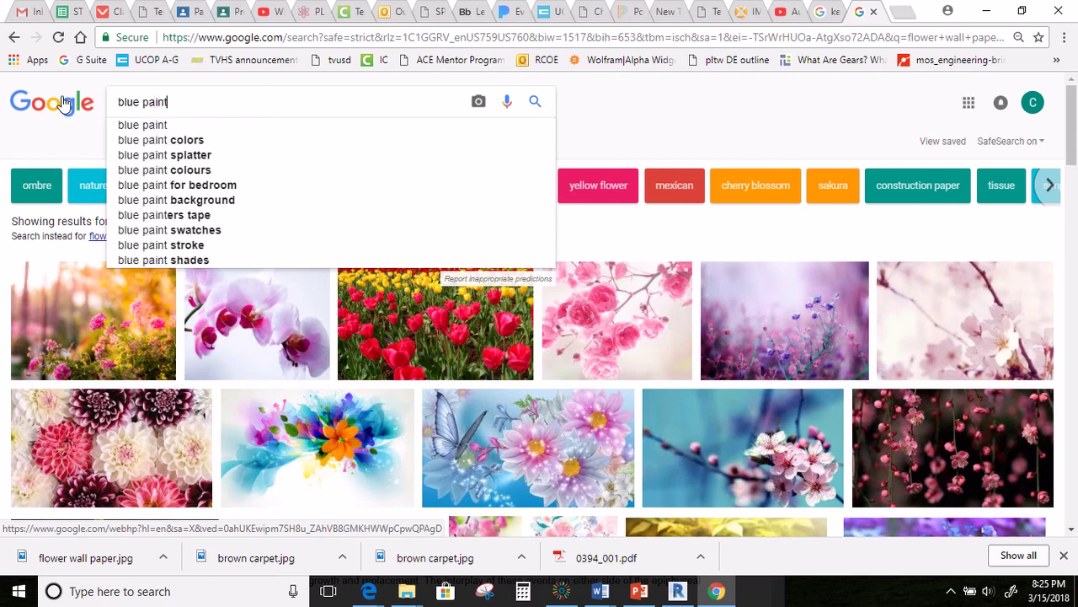
pyautogui.press('Return')
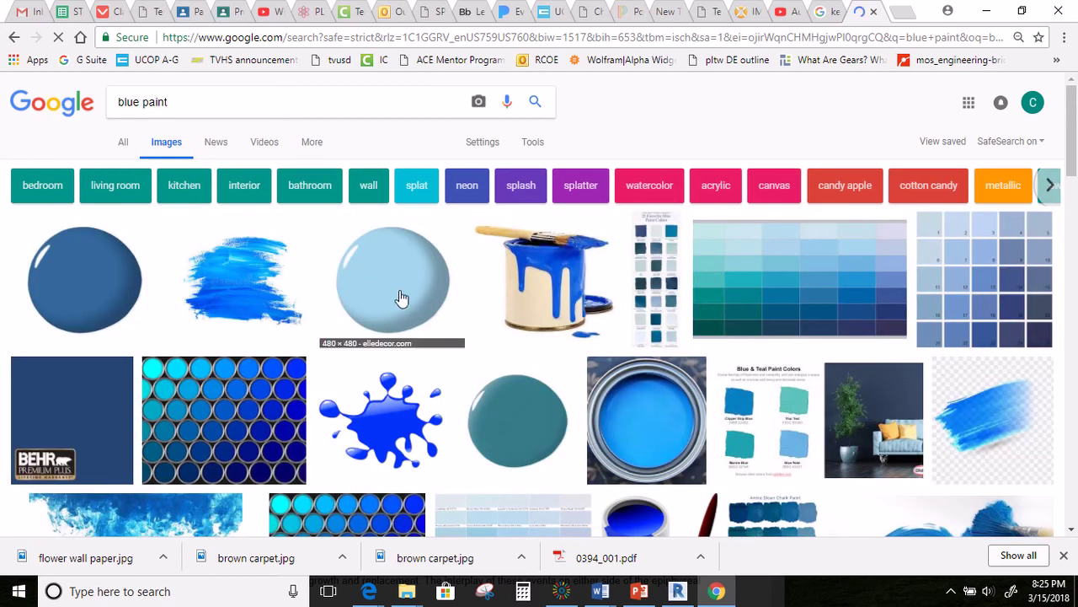
pyautogui.scroll(-2, 253, 379)
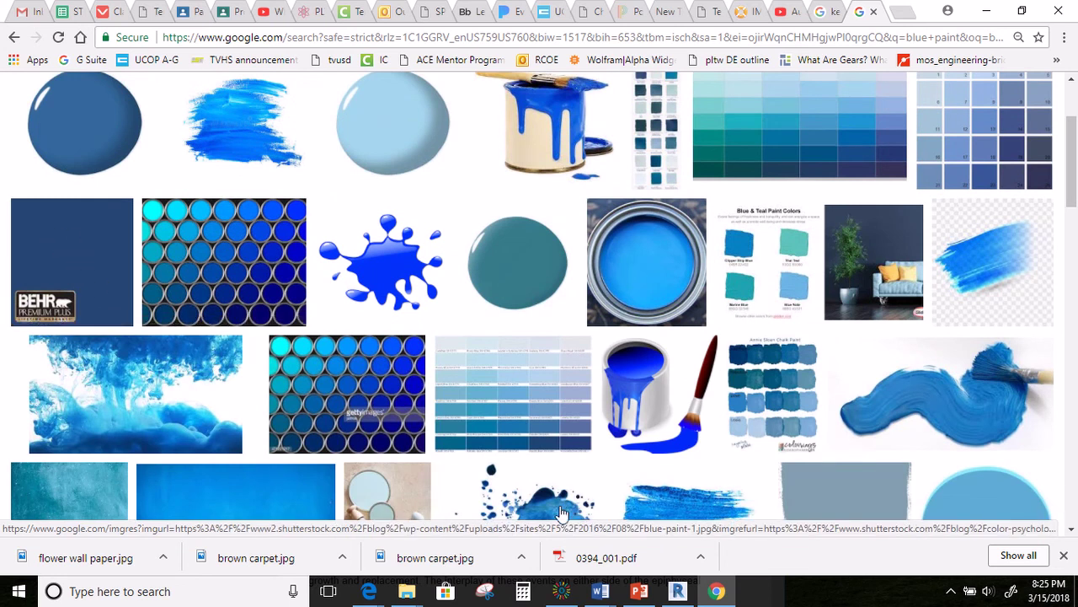
pyautogui.moveTo(561, 594)
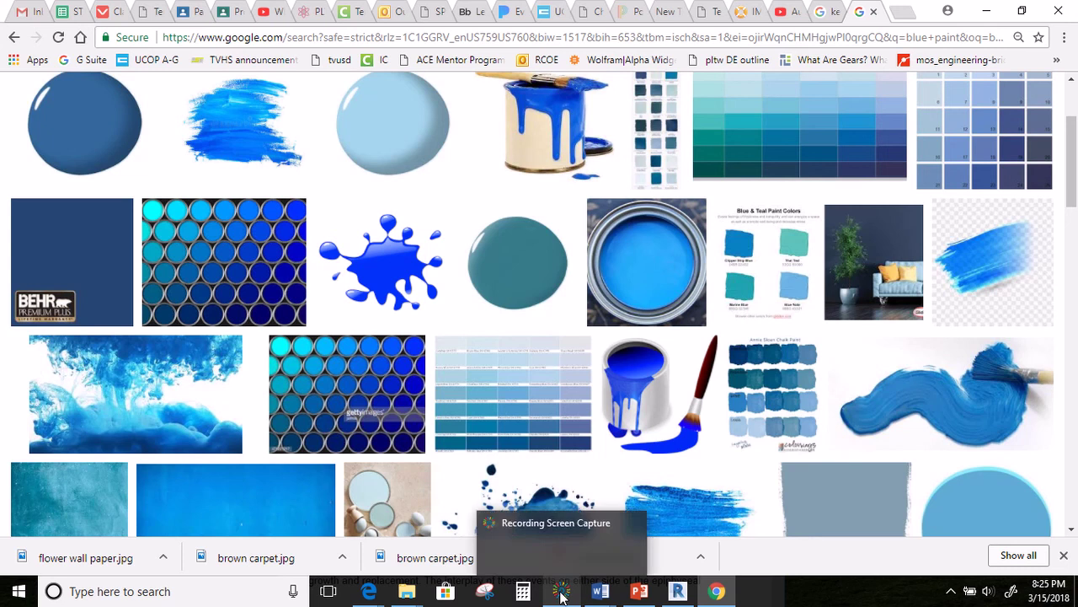